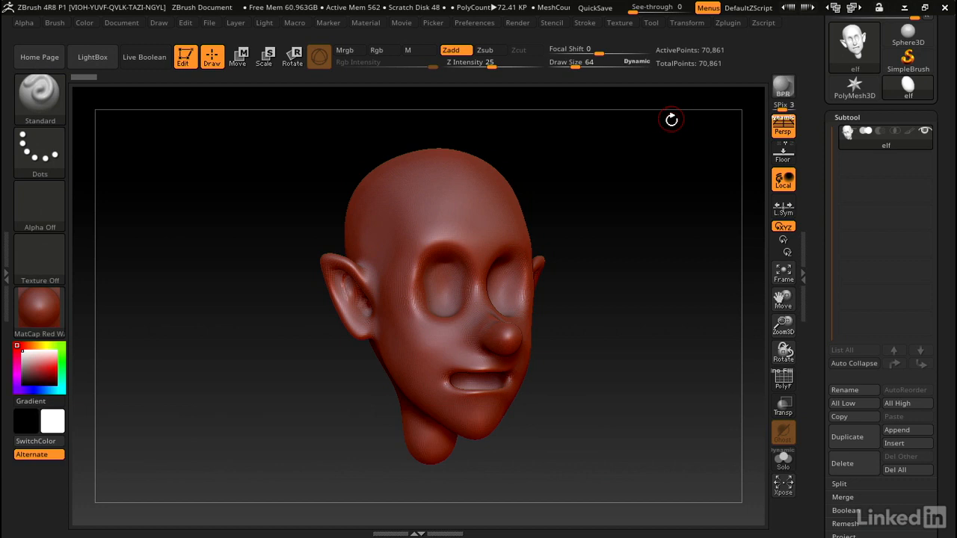
Step: Append a Sphere3D as a new subtool to the elf head and make it the active subtool
{"action": "left_click", "coordinate": [904, 431]}
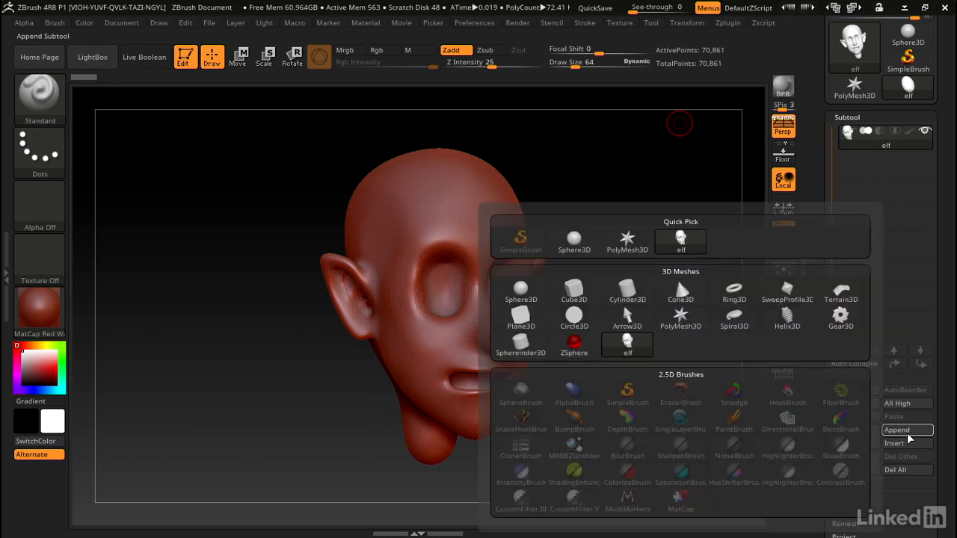
{"action": "left_click", "coordinate": [521, 291]}
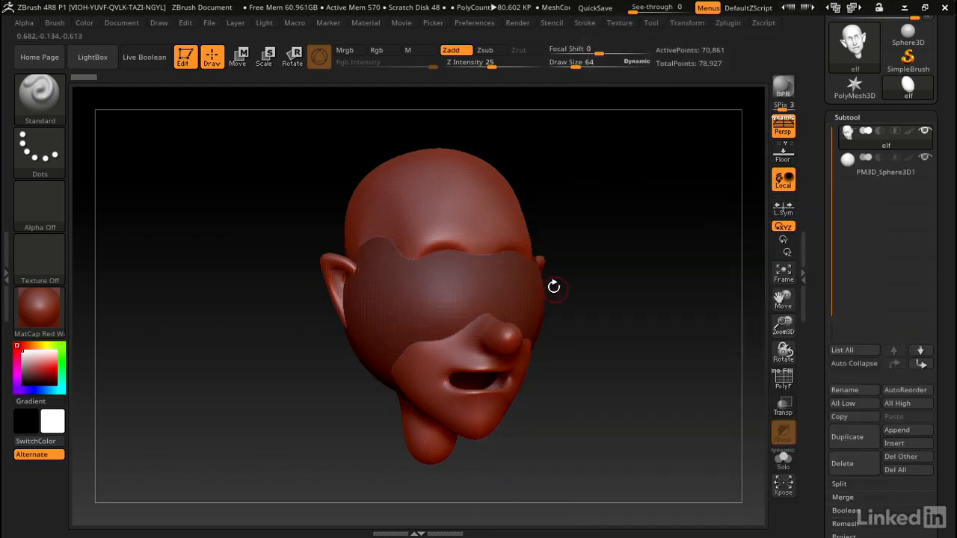
{"action": "left_click", "coordinate": [845, 170]}
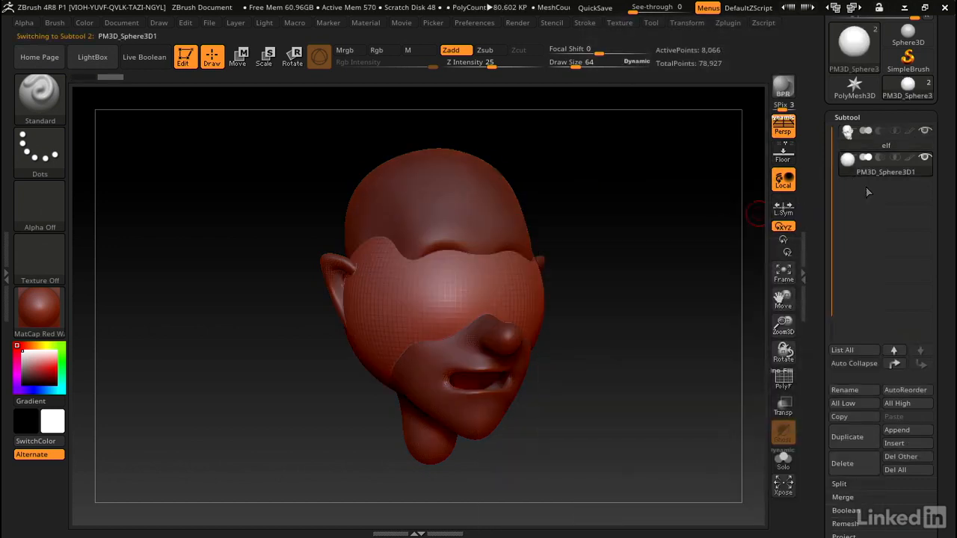
Step: In side view, rotate the sphere 90 degrees with the 3D gizmo so its pole faces forward, and show its polyframe
{"action": "mouse_move", "coordinate": [595, 259]}
{"action": "left_mouse_down"}
{"action": "mouse_move", "coordinate": [619, 257]}
{"action": "mouse_move", "coordinate": [656, 232]}
{"action": "left_mouse_up"}
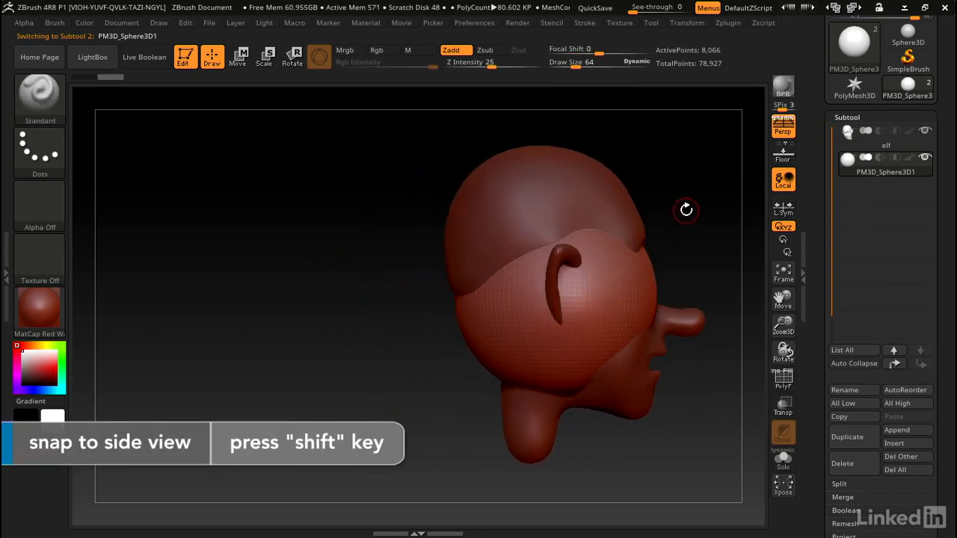
{"action": "mouse_move", "coordinate": [688, 203]}
{"action": "left_mouse_down", "text": "alt"}
{"action": "mouse_move", "coordinate": [545, 207]}
{"action": "mouse_move", "coordinate": [516, 194]}
{"action": "left_mouse_up", "text": "alt"}
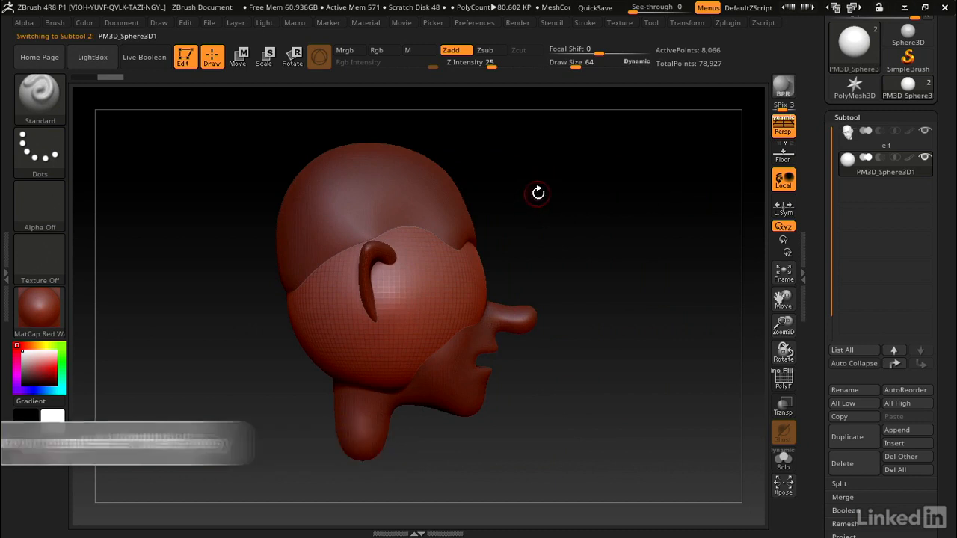
{"action": "key", "text": "w"}
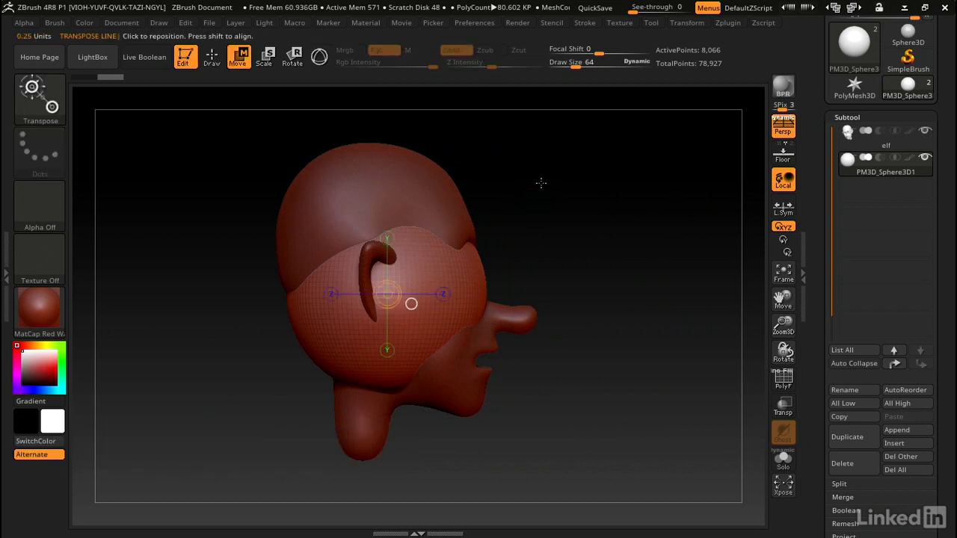
{"action": "key", "text": "y"}
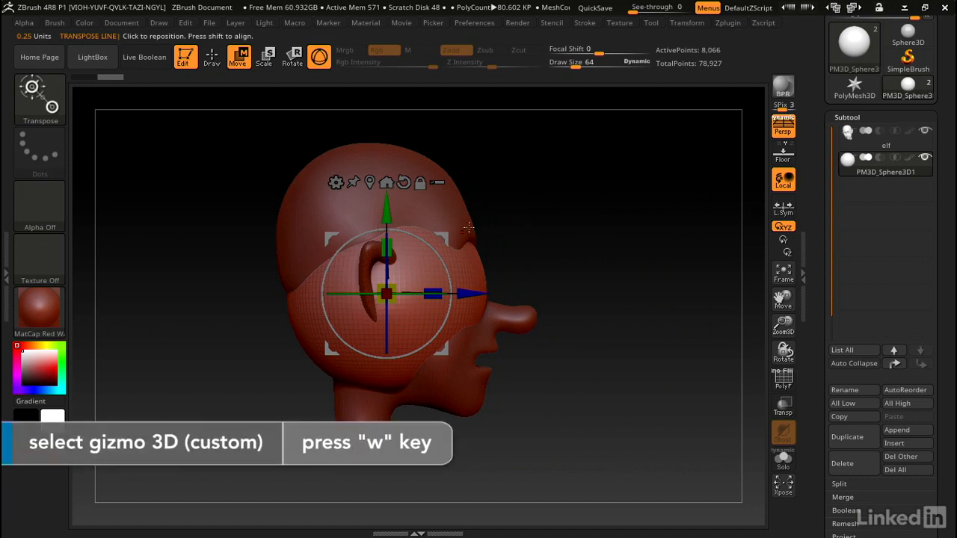
{"action": "left_click_drag", "start_coordinate": [422, 240], "coordinate": [440, 330]}
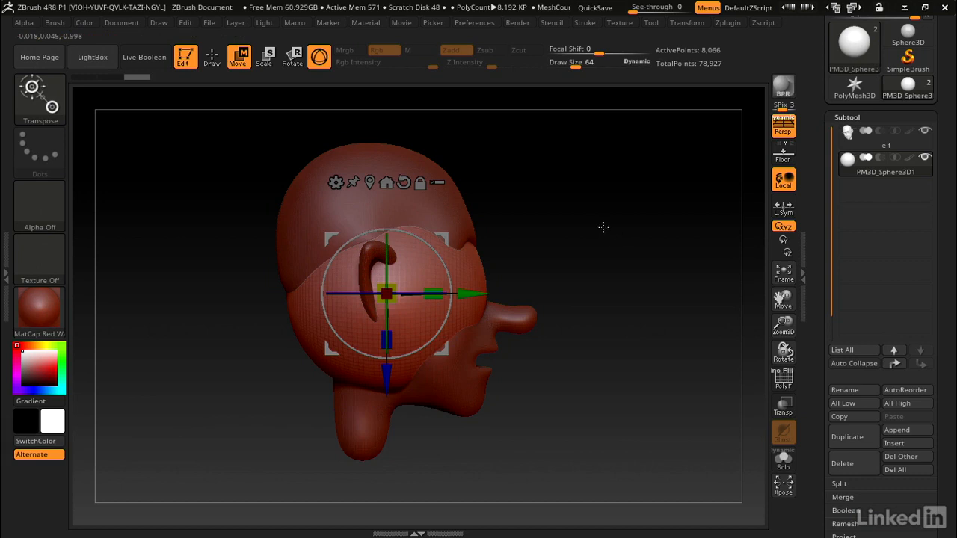
{"action": "left_click_drag", "start_coordinate": [604, 227], "coordinate": [576, 224]}
{"action": "key", "text": "shift+f"}
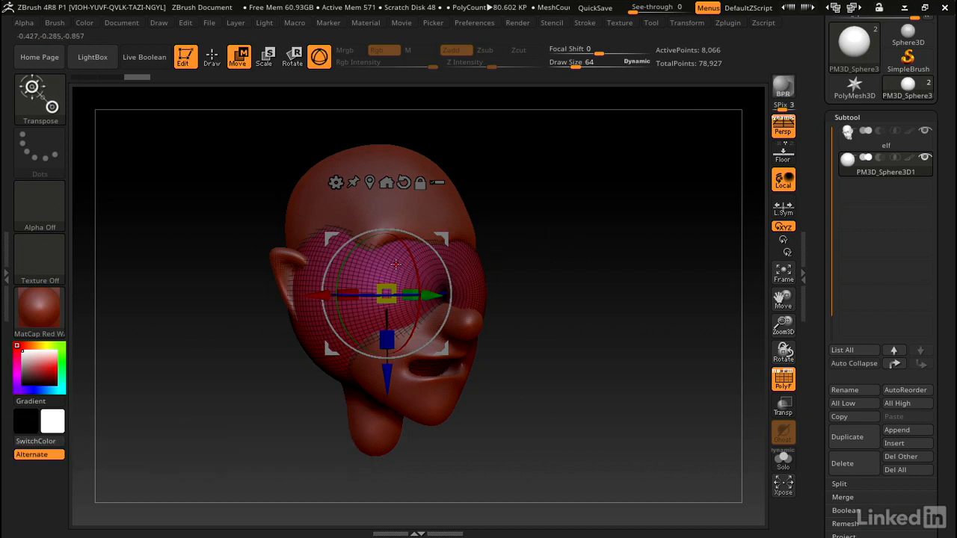
Step: With transparency on, shrink the sphere, flatten it front to back, and move it forward to eye level inside the head
{"action": "left_click_drag", "start_coordinate": [394, 288], "coordinate": [382, 308]}
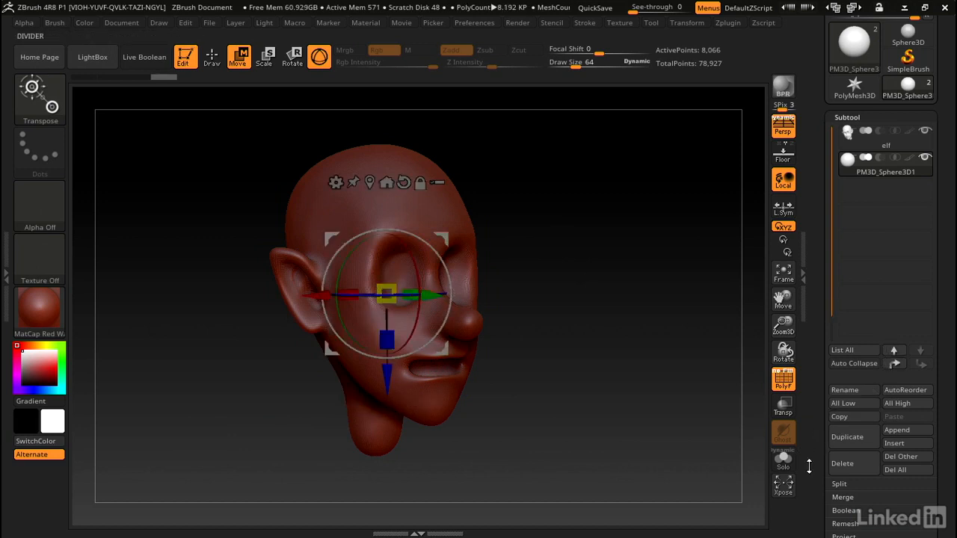
{"action": "left_click", "coordinate": [785, 410]}
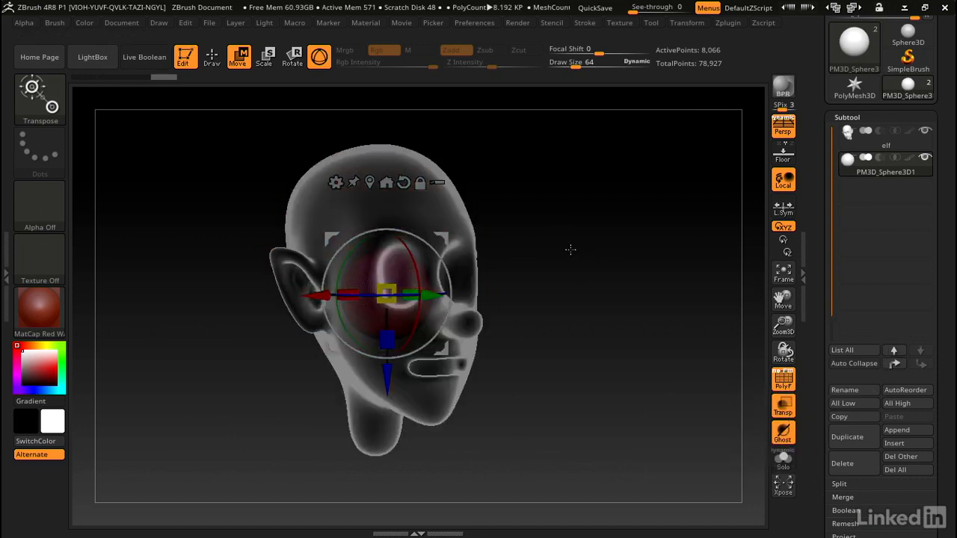
{"action": "left_click_drag", "start_coordinate": [544, 262], "coordinate": [578, 255]}
{"action": "mouse_move", "coordinate": [474, 290]}
{"action": "left_mouse_down"}
{"action": "mouse_move", "coordinate": [525, 288]}
{"action": "mouse_move", "coordinate": [458, 297]}
{"action": "left_mouse_up"}
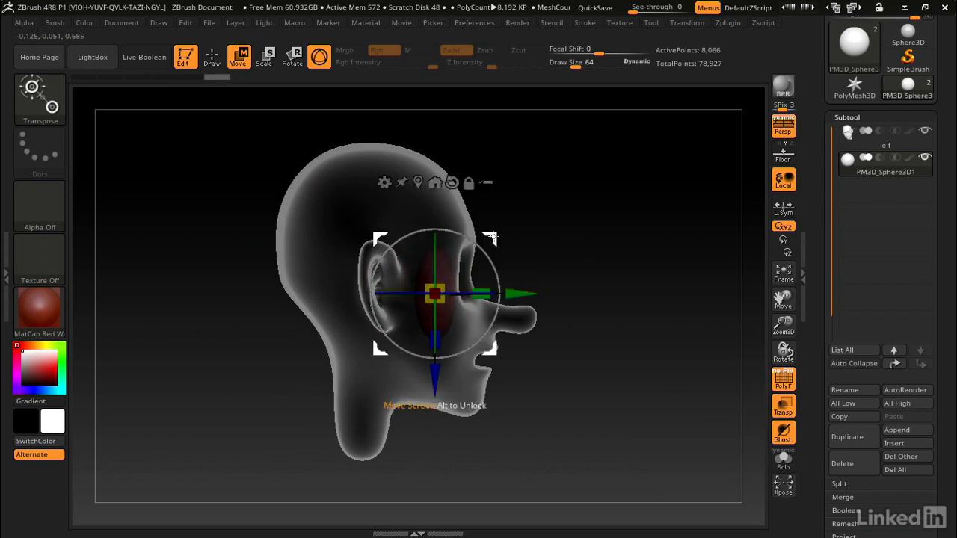
{"action": "left_click_drag", "start_coordinate": [493, 237], "coordinate": [512, 216]}
Step: Narrow the sphere's width and, with the polyframe hidden, move it into the elf's right eye socket
{"action": "left_click_drag", "start_coordinate": [630, 210], "coordinate": [596, 218]}
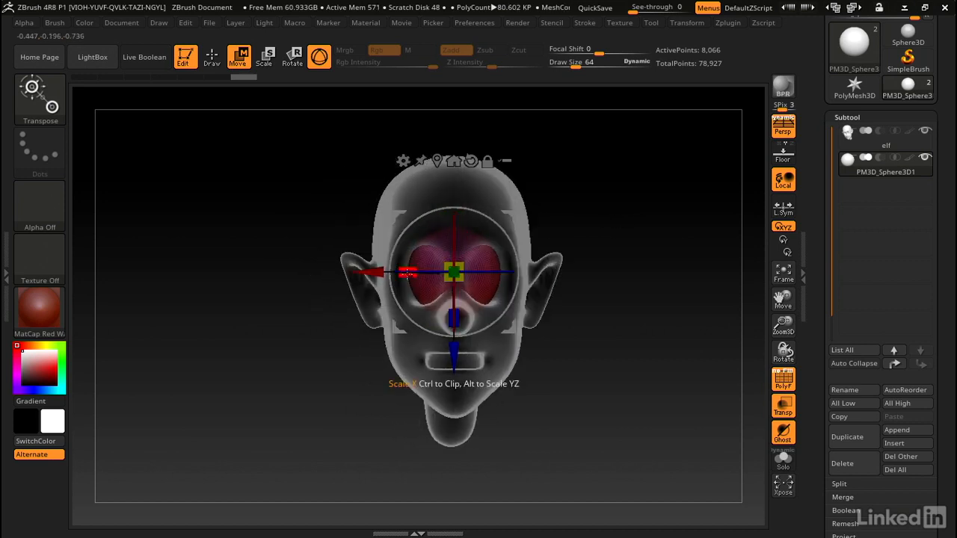
{"action": "left_click_drag", "start_coordinate": [408, 274], "coordinate": [418, 273]}
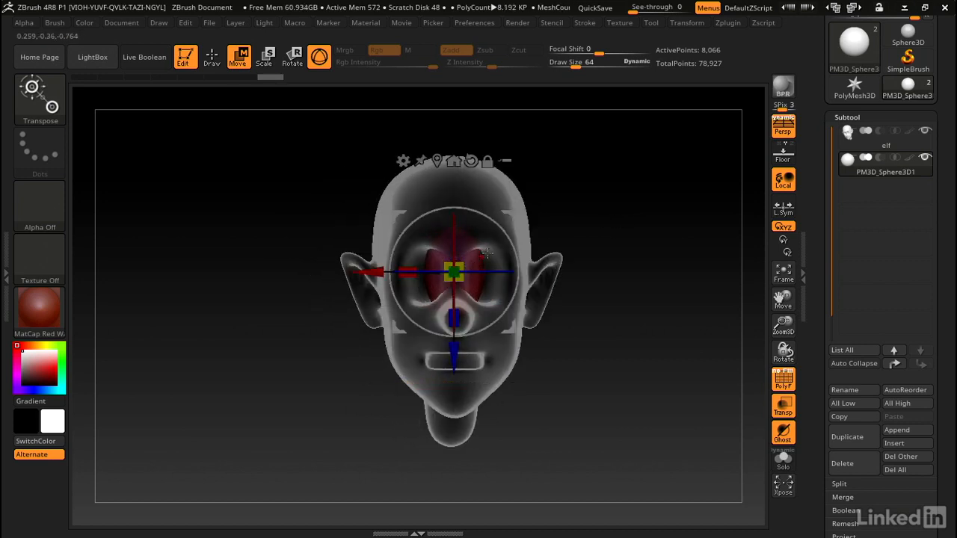
{"action": "key", "text": "shift+f"}
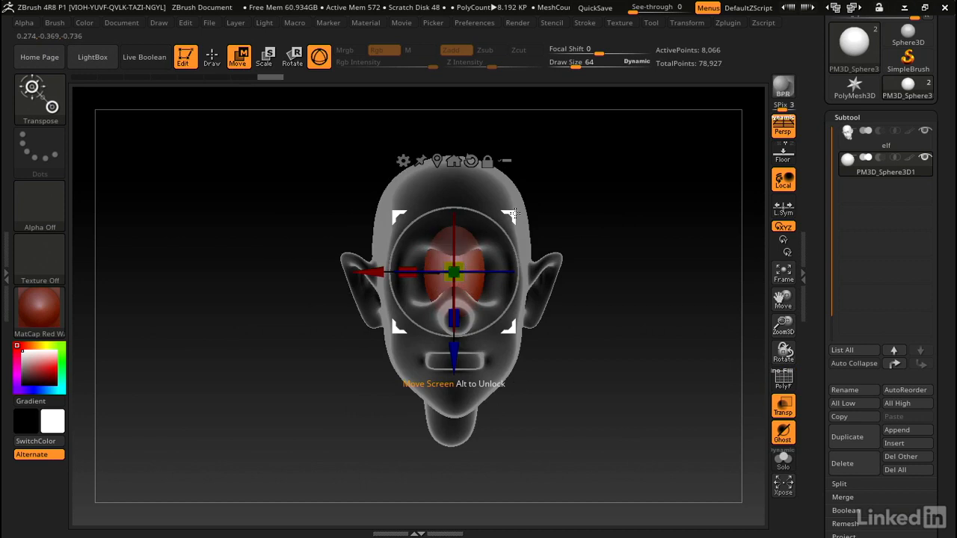
{"action": "left_click_drag", "start_coordinate": [512, 215], "coordinate": [484, 217]}
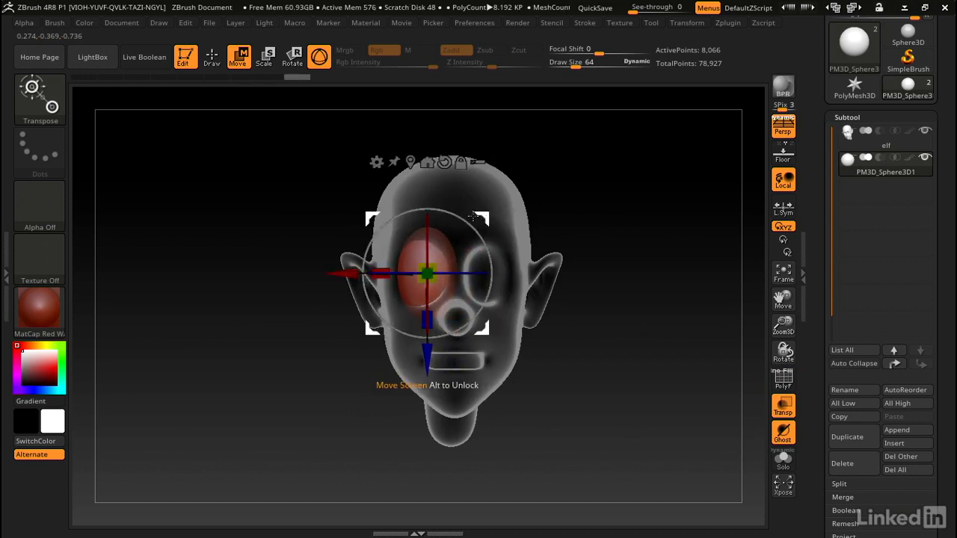
Step: Reduce the sphere's height and width to fit the eye socket, and turn transparency off
{"action": "left_click_drag", "start_coordinate": [431, 317], "coordinate": [432, 308]}
{"action": "left_click_drag", "start_coordinate": [378, 274], "coordinate": [384, 276]}
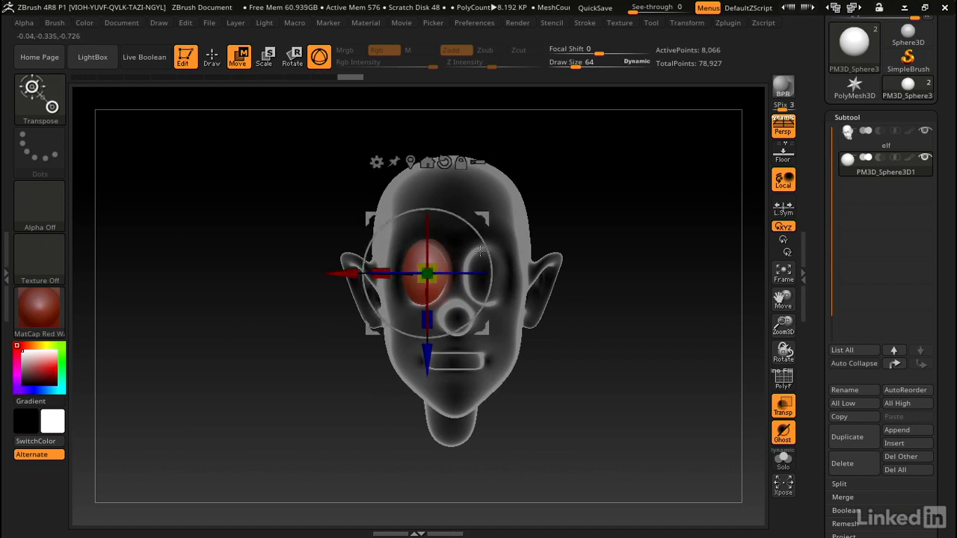
{"action": "left_click", "coordinate": [785, 413]}
Step: Nudge the sphere sideways in the eye socket and fine-tune its front-to-back fit from the side view
{"action": "mouse_move", "coordinate": [569, 218]}
{"action": "right_mouse_down"}
{"action": "mouse_move", "coordinate": [590, 235]}
{"action": "mouse_move", "coordinate": [598, 222]}
{"action": "mouse_move", "coordinate": [621, 254]}
{"action": "right_mouse_up"}
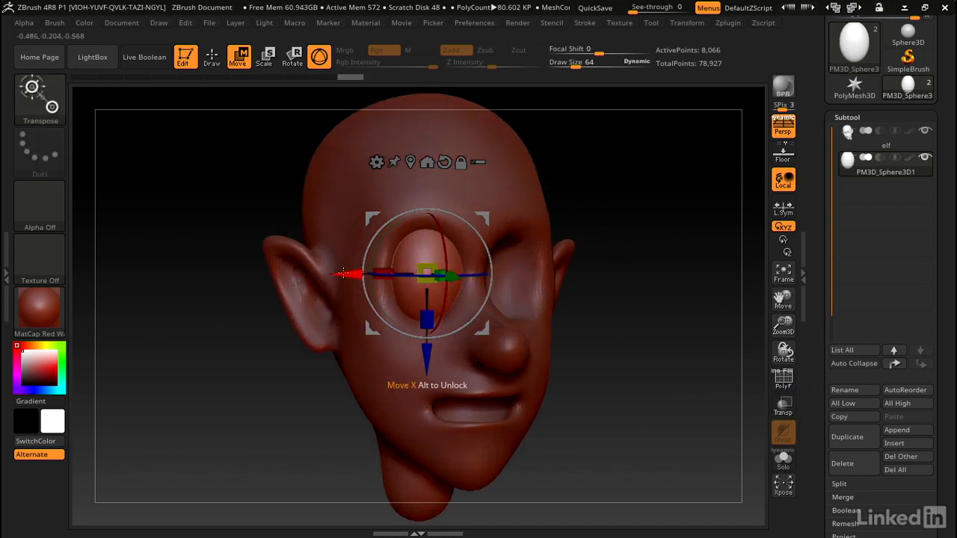
{"action": "left_click_drag", "start_coordinate": [347, 274], "coordinate": [343, 274]}
{"action": "left_click_drag", "start_coordinate": [643, 218], "coordinate": [711, 182]}
{"action": "left_click_drag", "start_coordinate": [660, 212], "coordinate": [640, 224]}
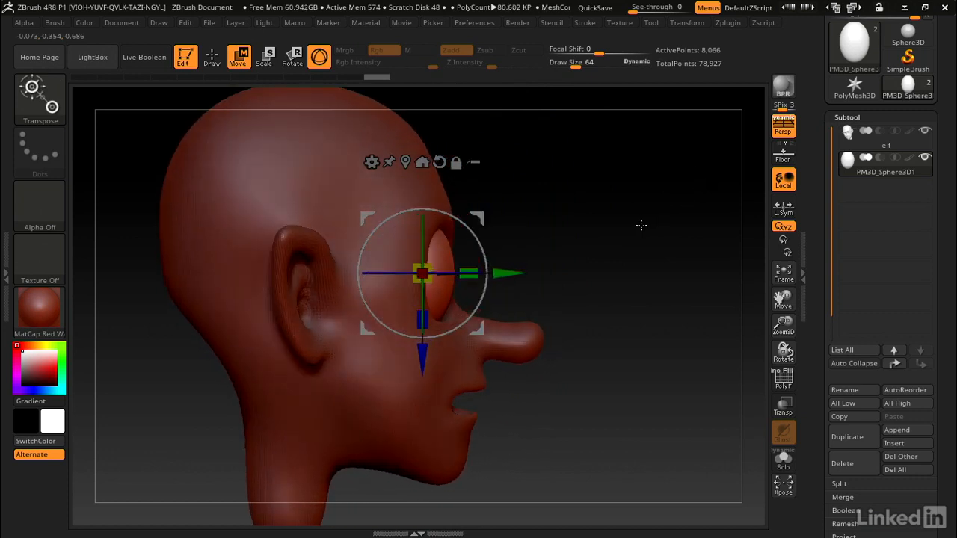
{"action": "left_click_drag", "start_coordinate": [457, 274], "coordinate": [457, 277]}
{"action": "left_click_drag", "start_coordinate": [561, 219], "coordinate": [507, 217]}
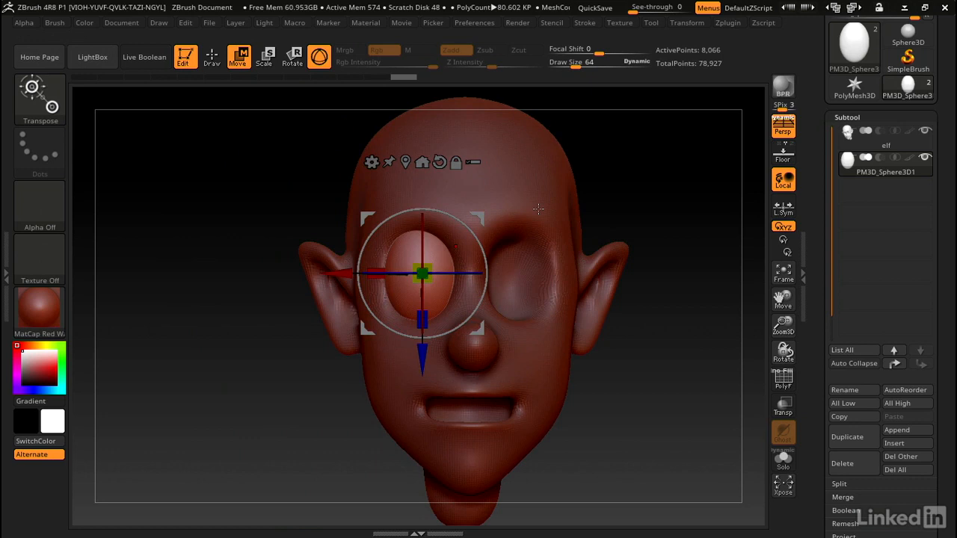
Step: Rename the sphere subtool to "Eye ball"
{"action": "left_click", "coordinate": [848, 390]}
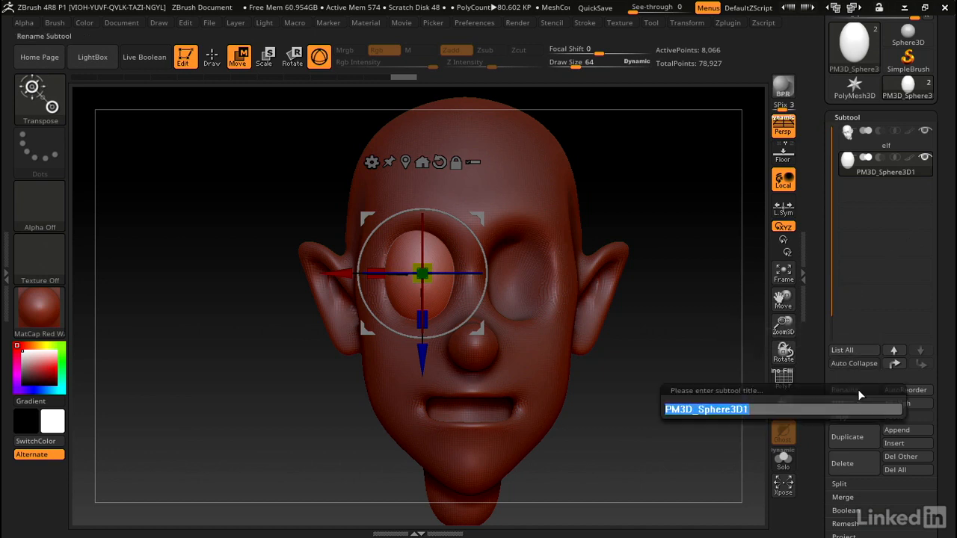
{"action": "type", "text": "eye bal"}
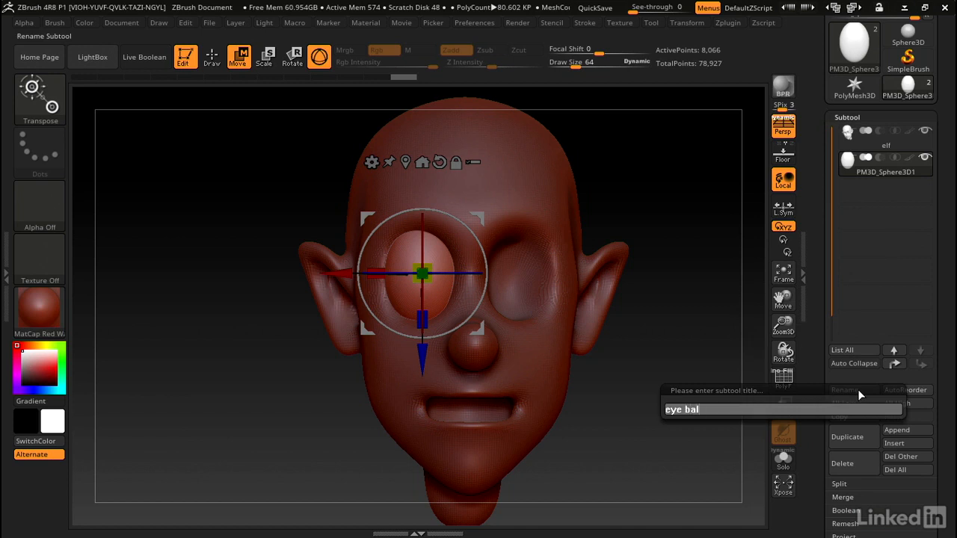
{"action": "type", "text": "l"}
{"action": "key", "text": "Return"}
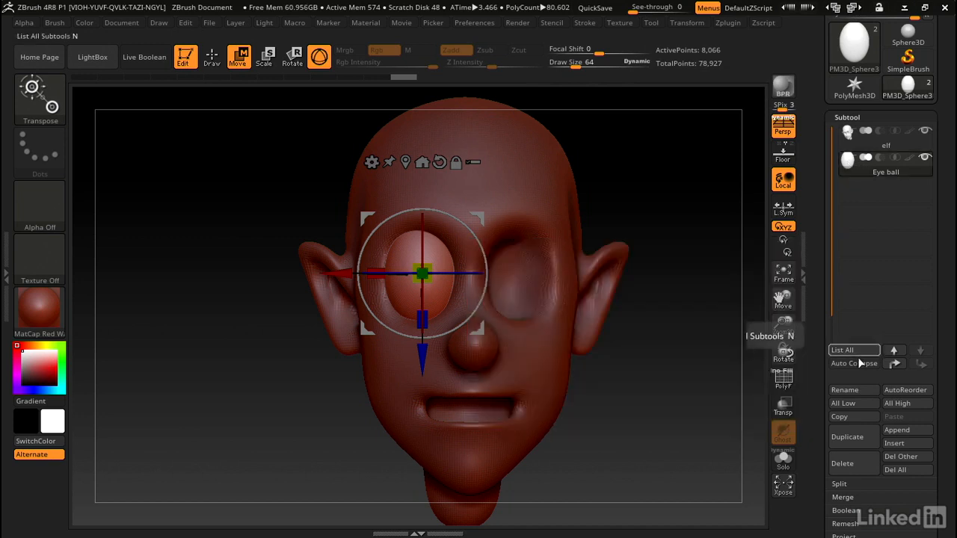
Step: Duplicate the Eye ball subtool and rename the copy "Eye pupil"
{"action": "left_click", "coordinate": [858, 439]}
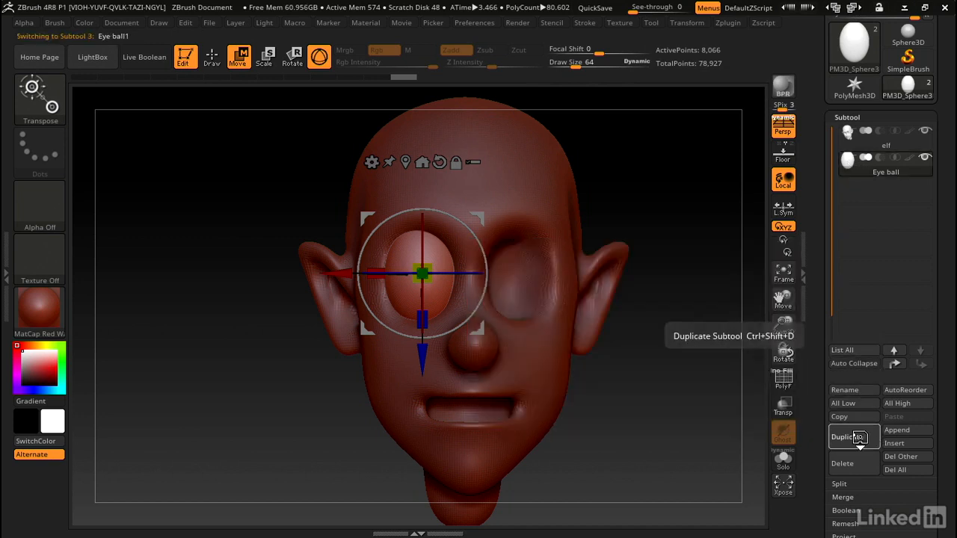
{"action": "left_click", "coordinate": [846, 390]}
{"action": "key", "text": "BackSpace"}
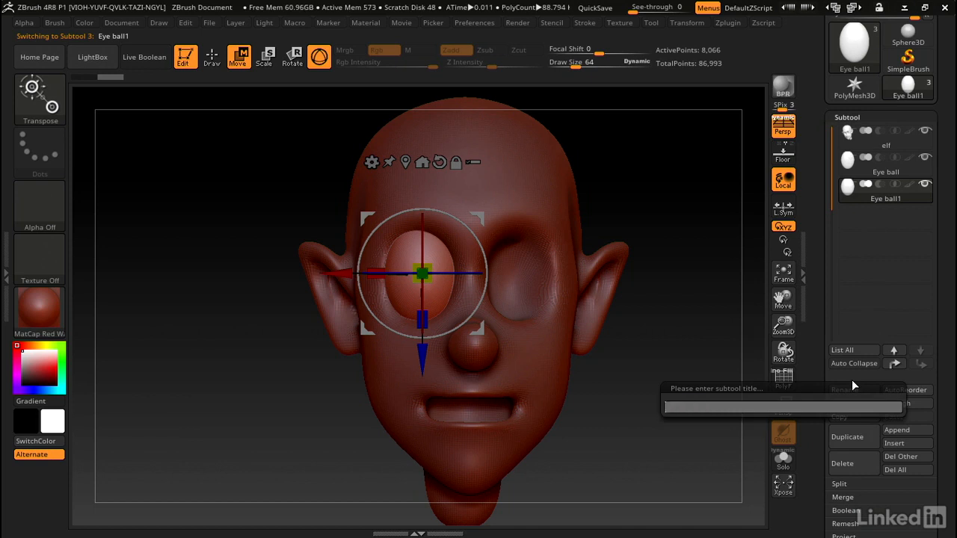
{"action": "type", "text": "eye pupil"}
{"action": "key", "text": "Return"}
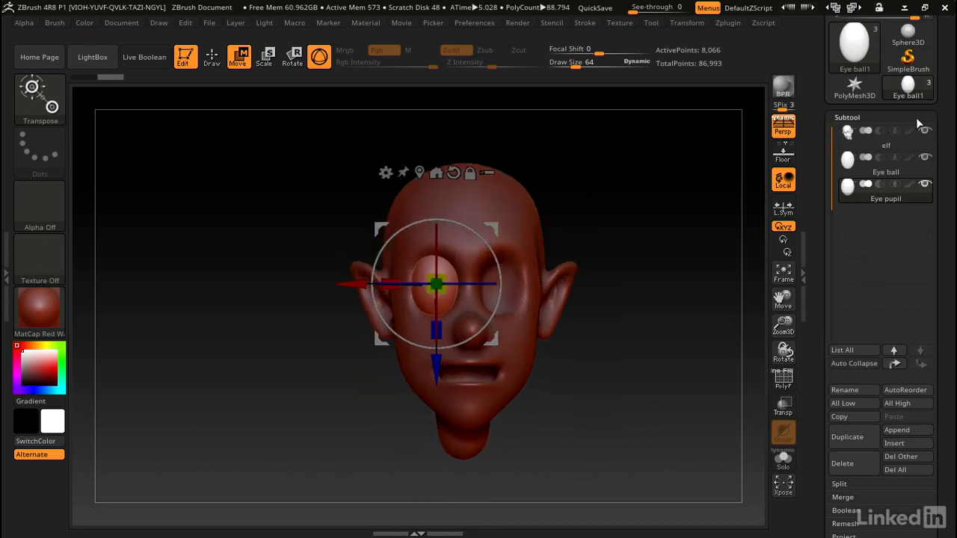
Step: Set the Eye pupil subtool to Boolean subtraction and mark the Eye ball subtool as the start of the Boolean group
{"action": "left_click", "coordinate": [879, 172]}
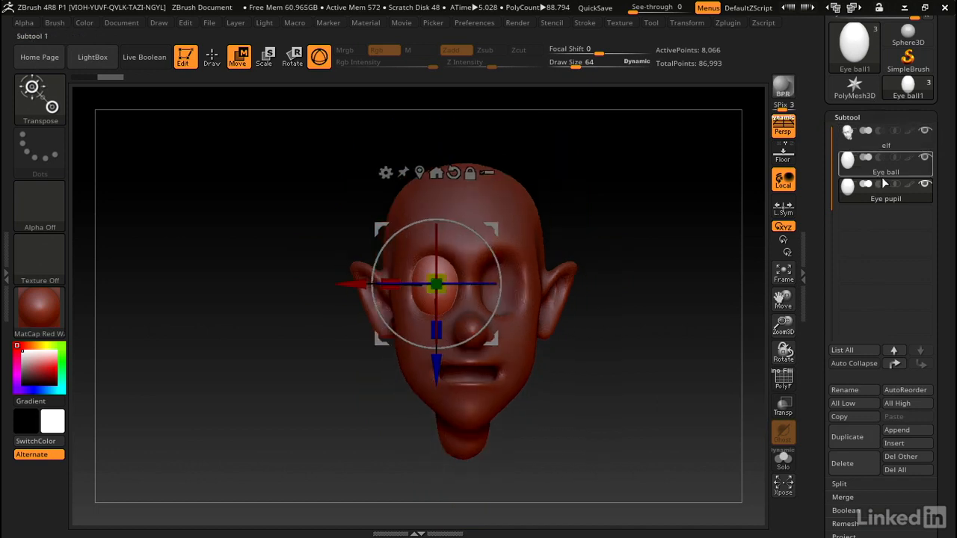
{"action": "left_click", "coordinate": [883, 184]}
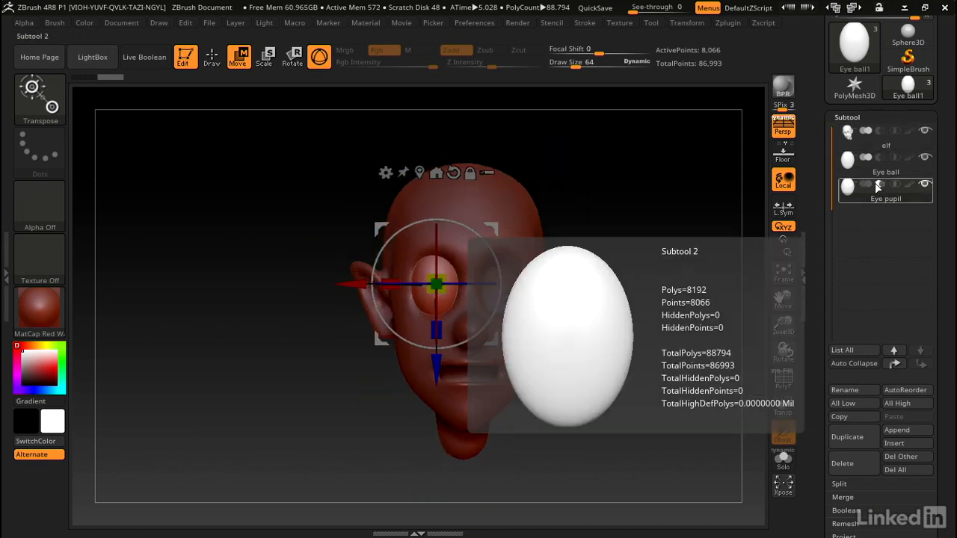
{"action": "left_click", "coordinate": [852, 161]}
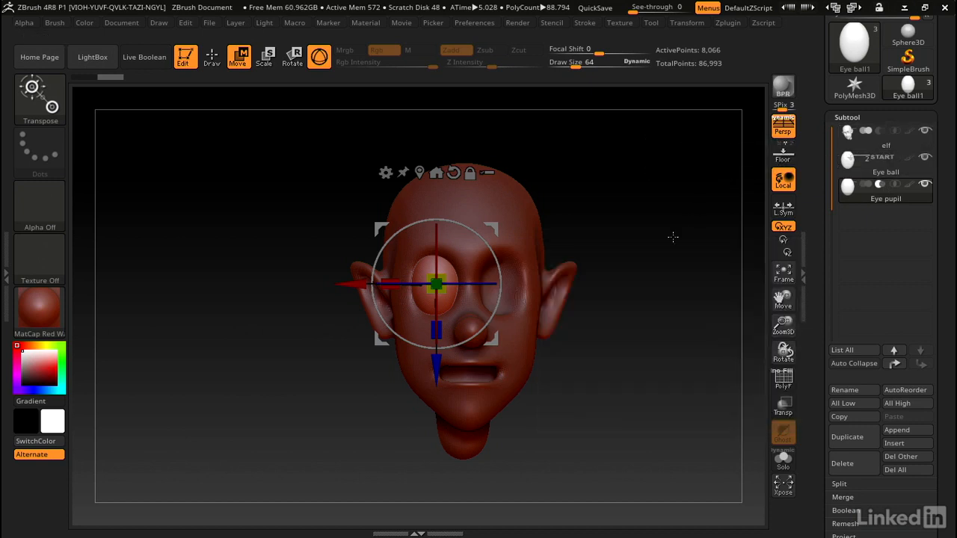
Step: Move the Eye pupil forward out of the eyeball and scale it down uniformly to pupil size
{"action": "right_click_drag", "start_coordinate": [652, 241], "coordinate": [699, 238]}
{"action": "right_click_drag", "start_coordinate": [609, 238], "coordinate": [603, 299], "text": "ctrl"}
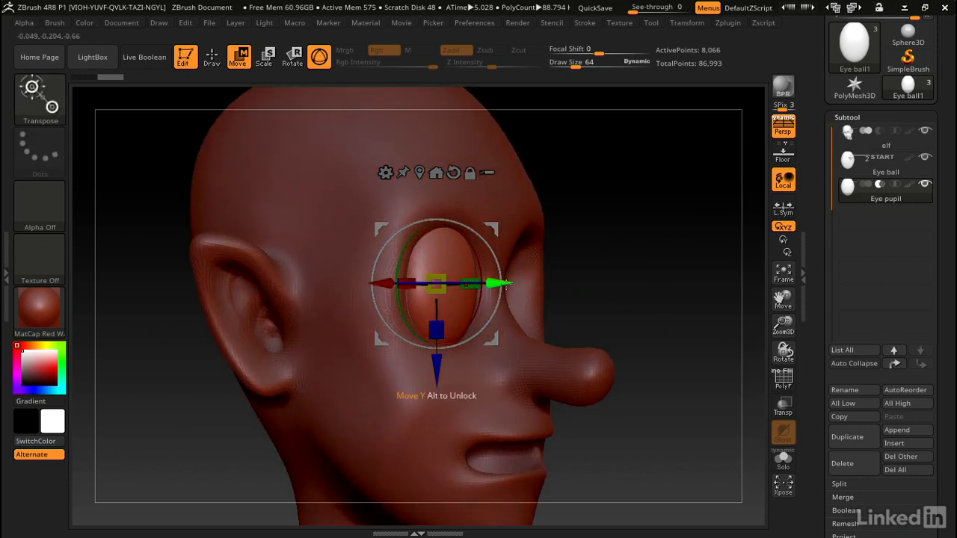
{"action": "left_click_drag", "start_coordinate": [505, 283], "coordinate": [518, 284]}
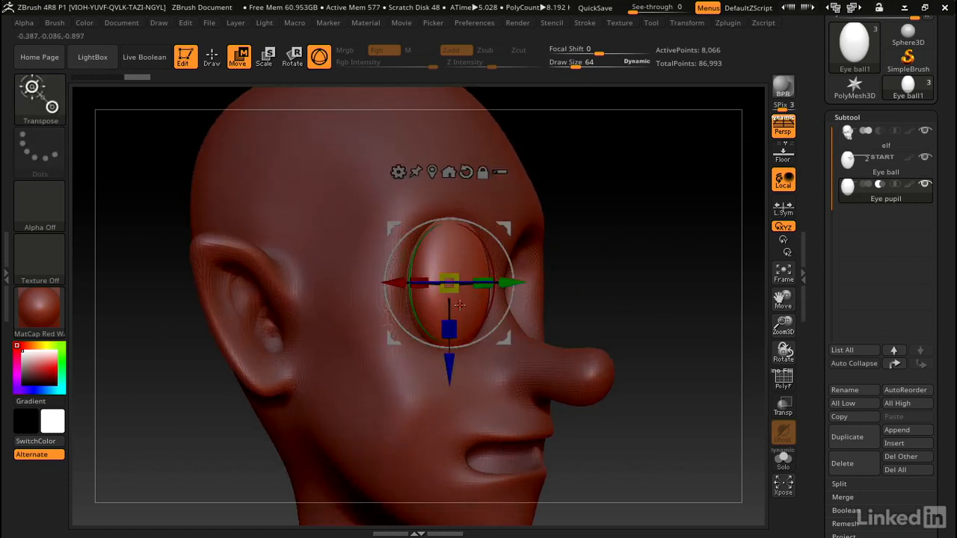
{"action": "left_click_drag", "start_coordinate": [449, 282], "coordinate": [444, 283]}
{"action": "right_click_drag", "start_coordinate": [613, 234], "coordinate": [593, 224]}
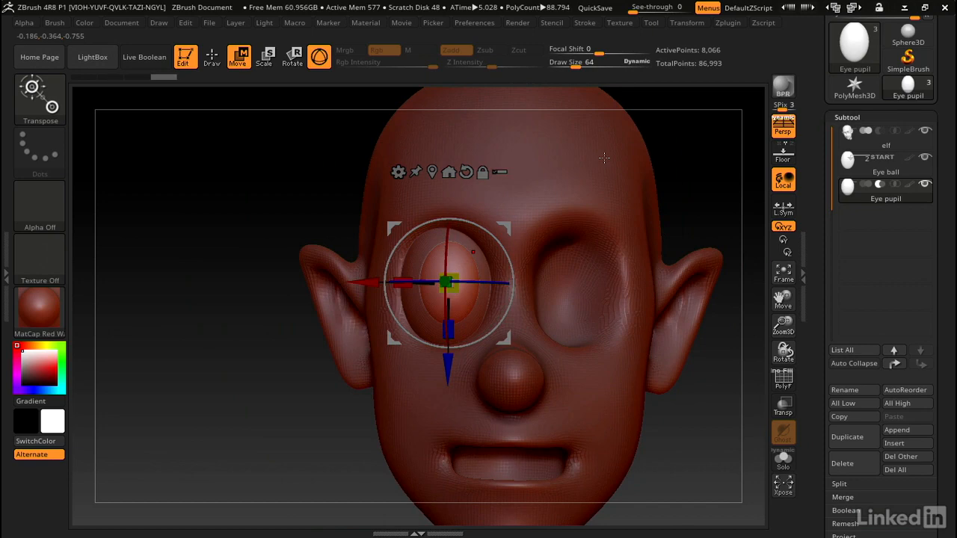
Step: Turn on Live Boolean to preview the pupil cutout and scale the Eye pupil down further
{"action": "left_click", "coordinate": [144, 57]}
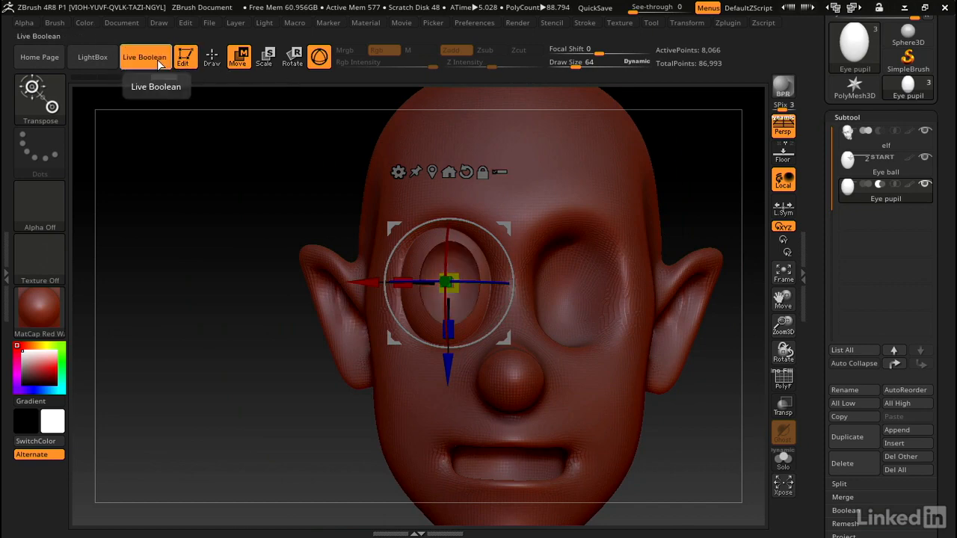
{"action": "right_click_drag", "start_coordinate": [646, 222], "coordinate": [576, 229]}
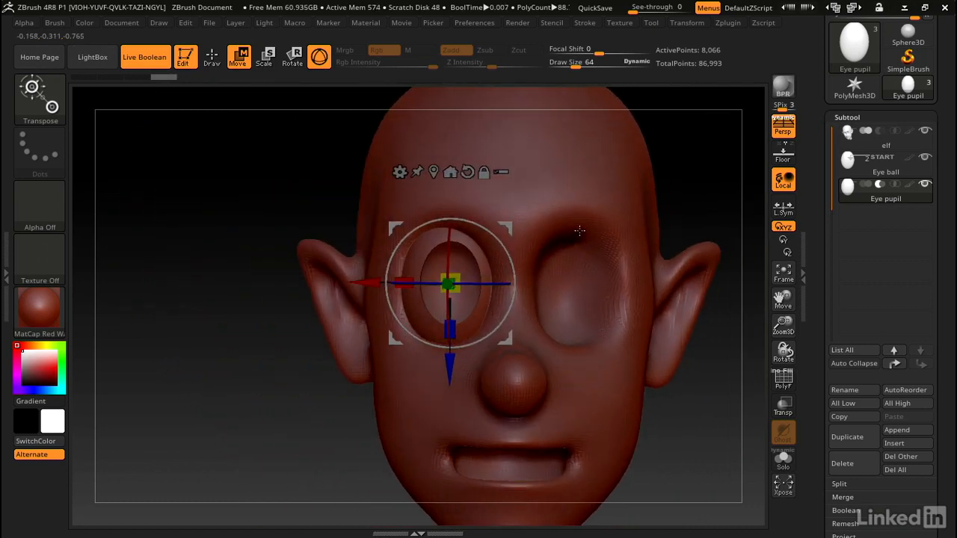
{"action": "left_click_drag", "start_coordinate": [455, 277], "coordinate": [468, 270]}
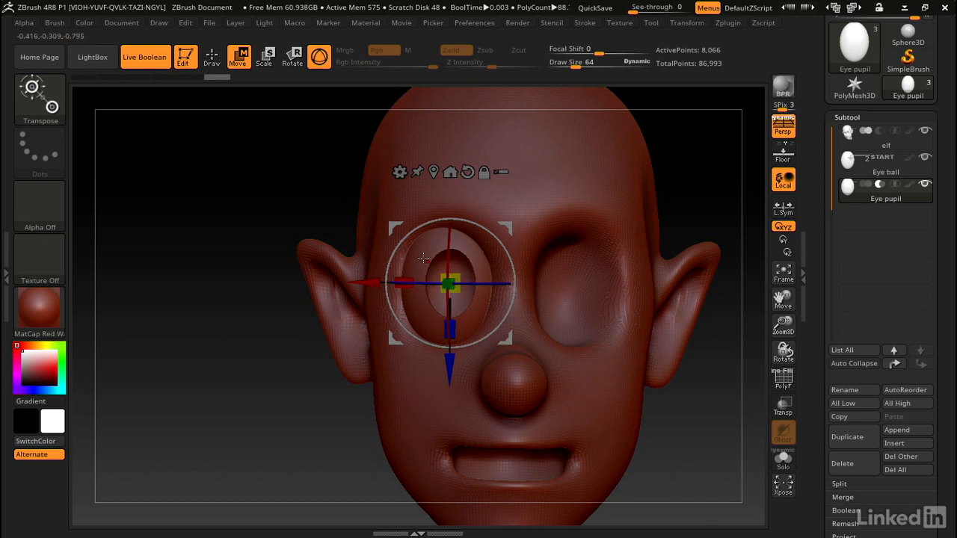
Step: Nudge the Eye pupil slightly within the eyeball and append a Cylinder3D subtool
{"action": "left_click_drag", "start_coordinate": [390, 226], "coordinate": [388, 228]}
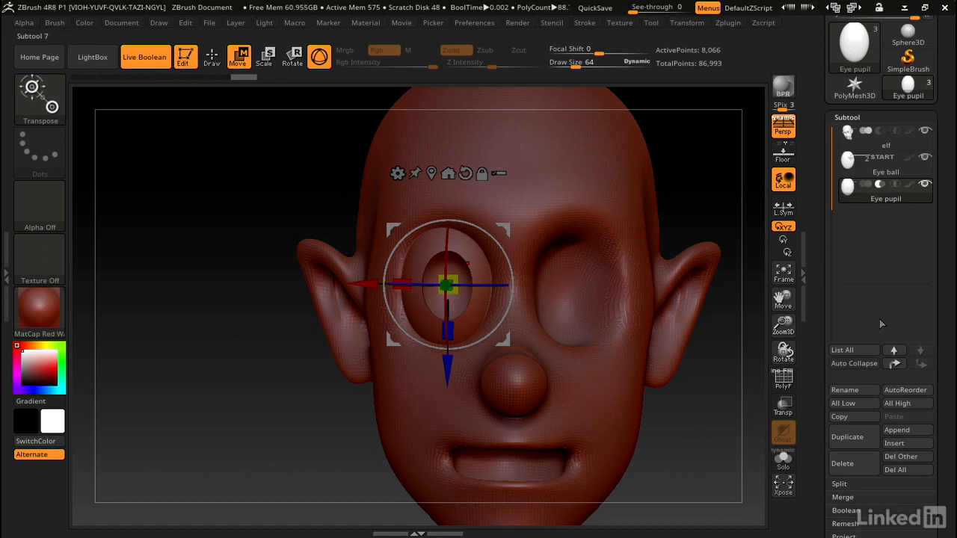
{"action": "left_click", "coordinate": [901, 431]}
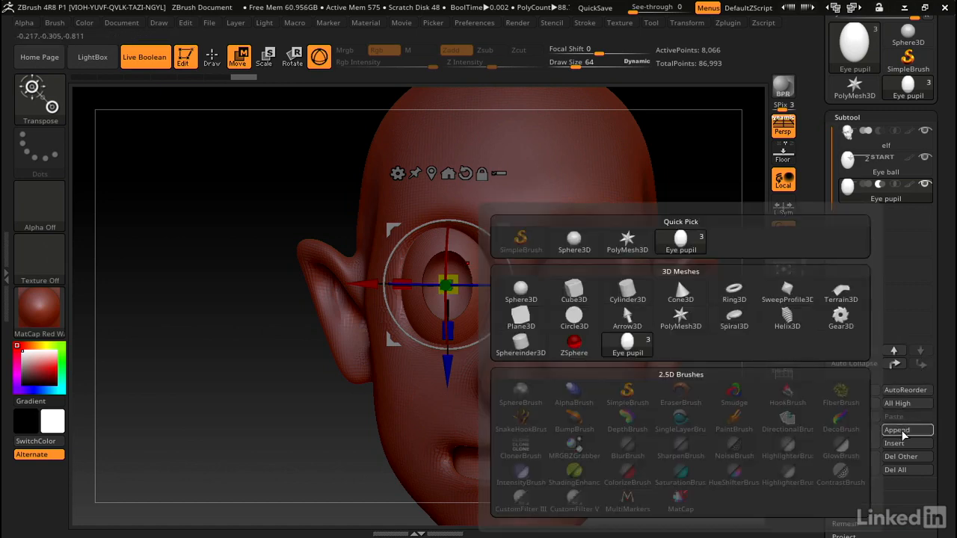
{"action": "left_click", "coordinate": [628, 290]}
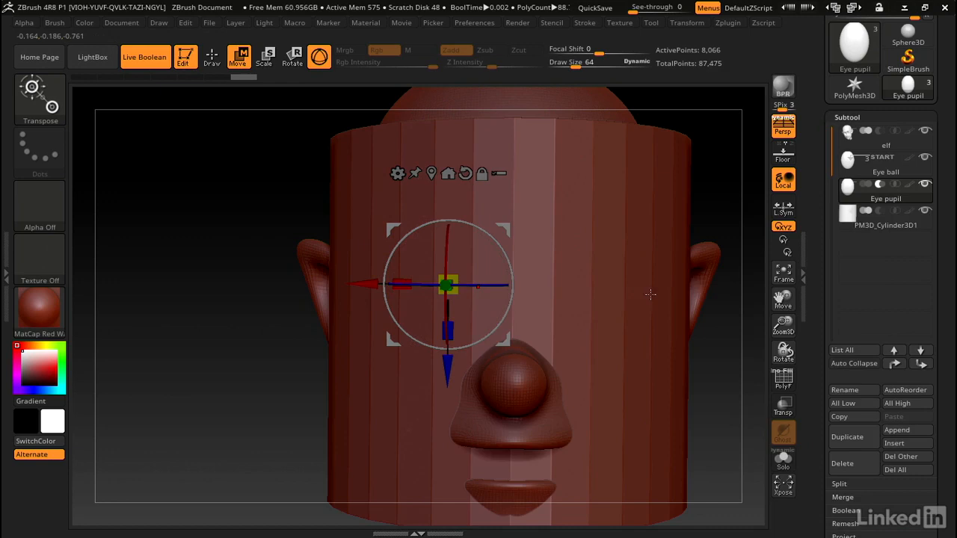
Step: Select the appended cylinder and rotate it from the side so its axis points forward out of the face
{"action": "left_click", "coordinate": [849, 224]}
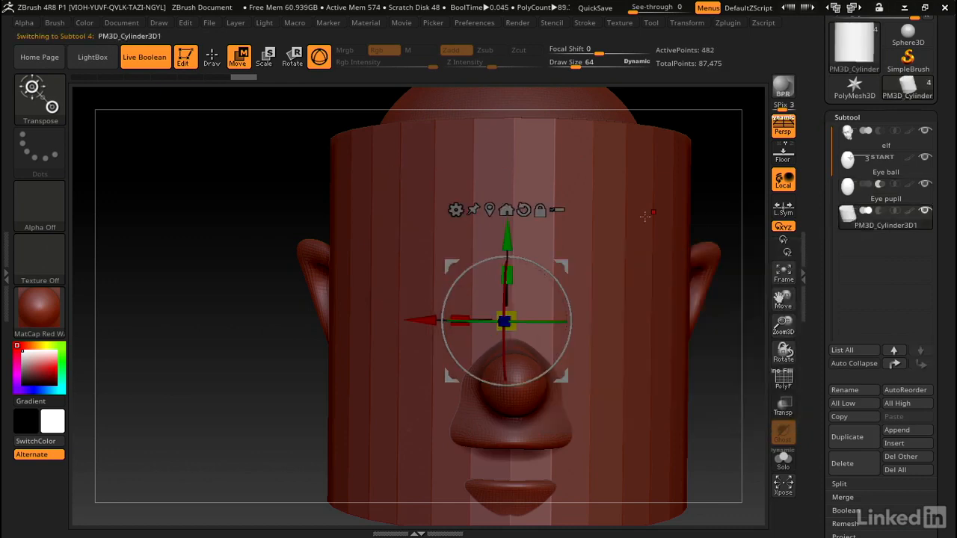
{"action": "left_click_drag", "start_coordinate": [360, 225], "coordinate": [390, 239]}
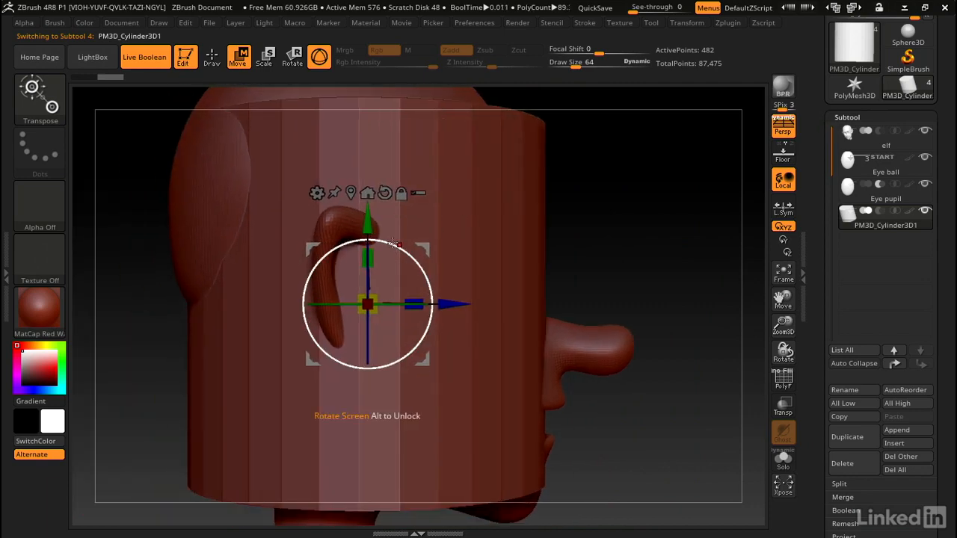
{"action": "left_click_drag", "start_coordinate": [394, 244], "coordinate": [414, 321]}
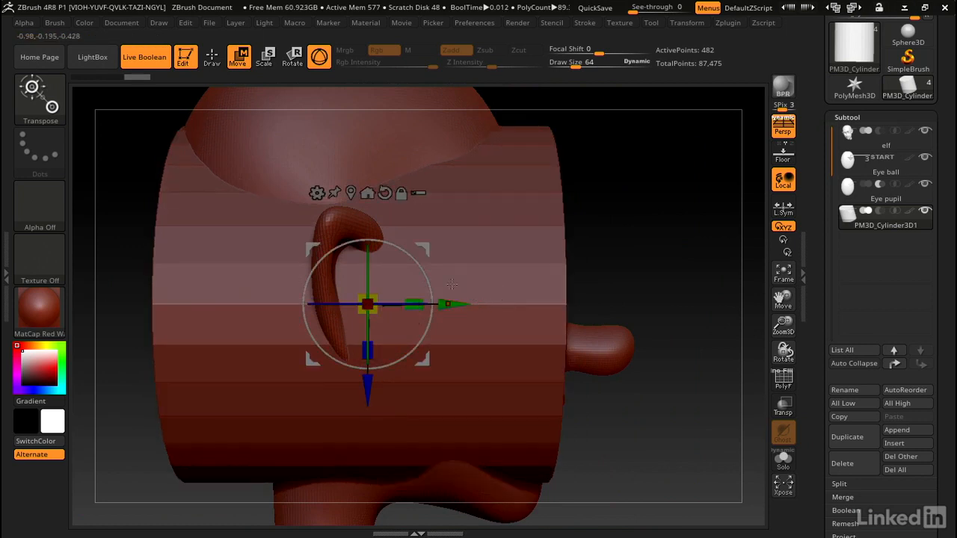
Step: Scale the cylinder down uniformly to highlight size, with transparency on to keep it visible inside the head
{"action": "left_click_drag", "start_coordinate": [380, 294], "coordinate": [261, 350]}
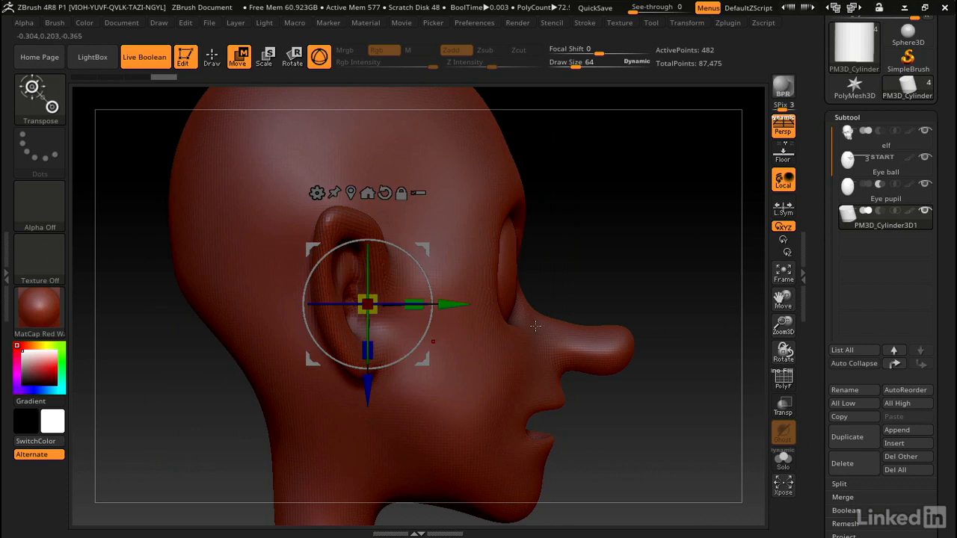
{"action": "left_click", "coordinate": [783, 408]}
{"action": "left_click_drag", "start_coordinate": [366, 303], "coordinate": [329, 323]}
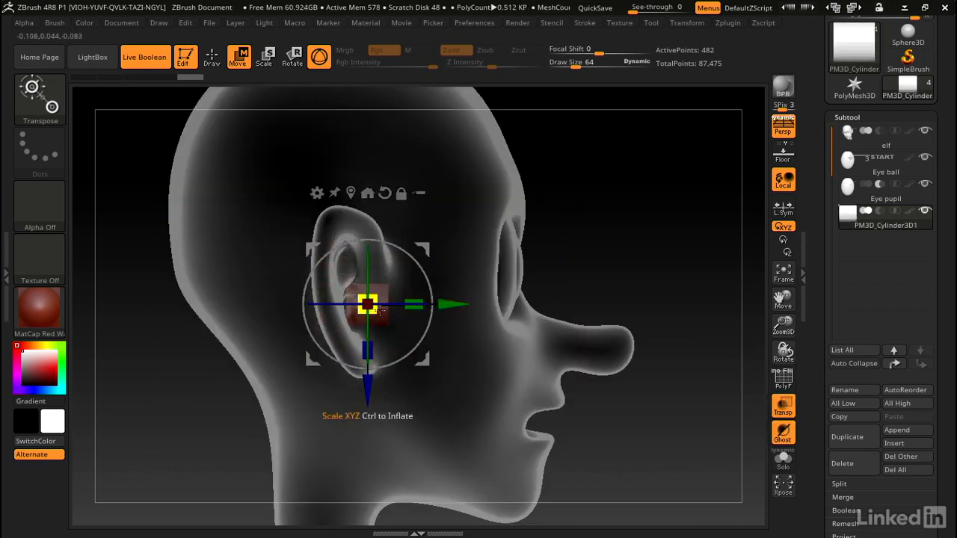
Step: Move the small cylinder into the front of the eye so it overlaps the upper part of the pupil, and turn transparency off
{"action": "left_click_drag", "start_coordinate": [422, 250], "coordinate": [575, 203]}
{"action": "left_click_drag", "start_coordinate": [661, 202], "coordinate": [512, 191]}
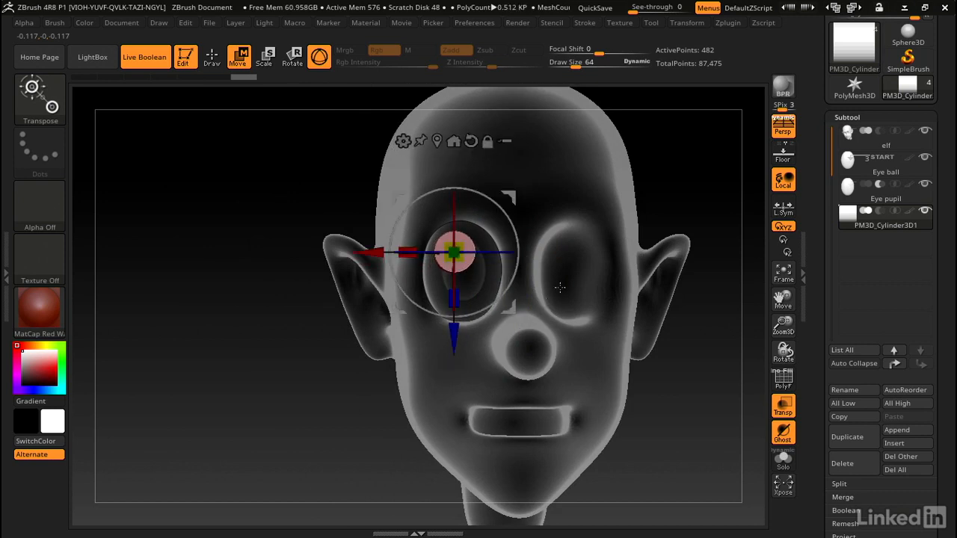
{"action": "left_click_drag", "start_coordinate": [561, 287], "coordinate": [590, 216]}
{"action": "left_click_drag", "start_coordinate": [532, 215], "coordinate": [524, 220]}
{"action": "left_click", "coordinate": [789, 410]}
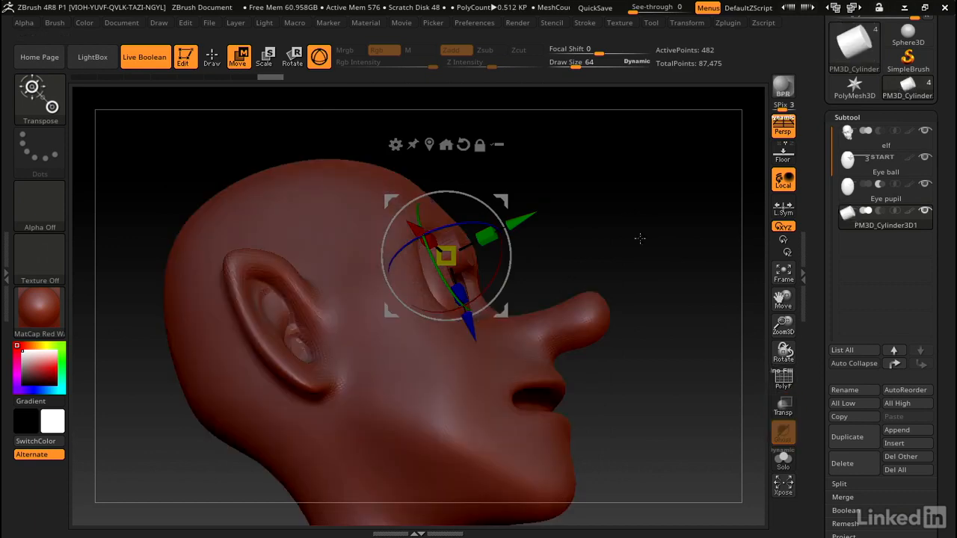
{"action": "left_click_drag", "start_coordinate": [638, 237], "coordinate": [601, 248]}
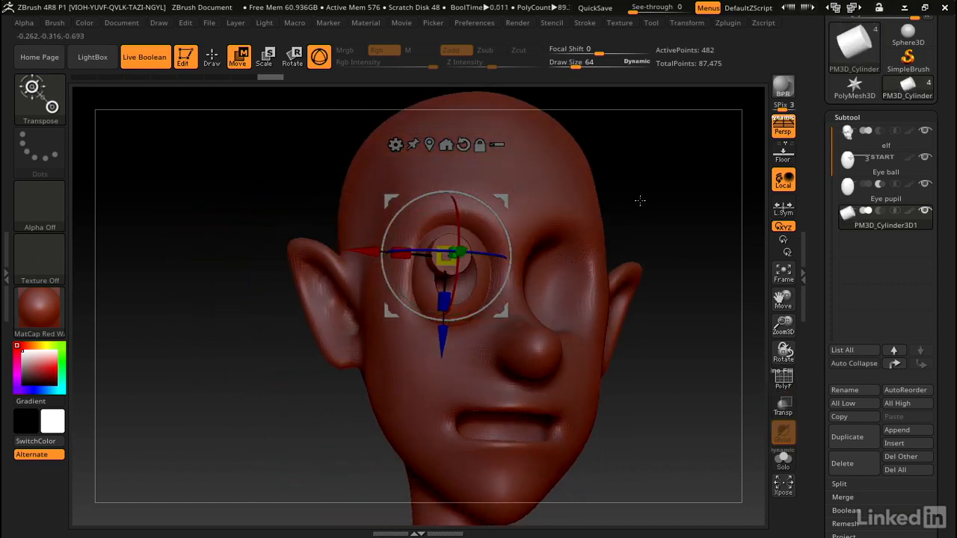
{"action": "left_click_drag", "start_coordinate": [638, 198], "coordinate": [620, 197]}
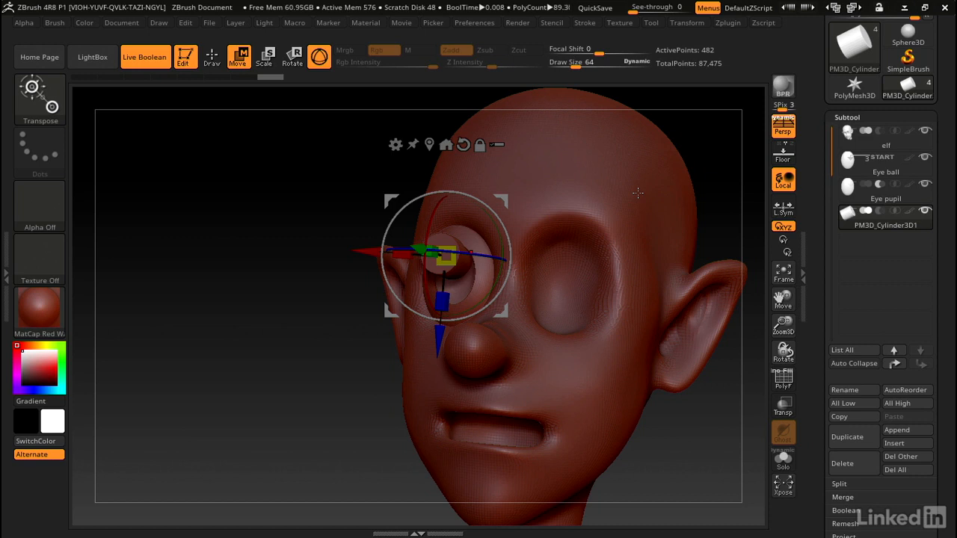
Step: Rename the cylinder subtool "Eye hilight"
{"action": "left_click", "coordinate": [846, 389]}
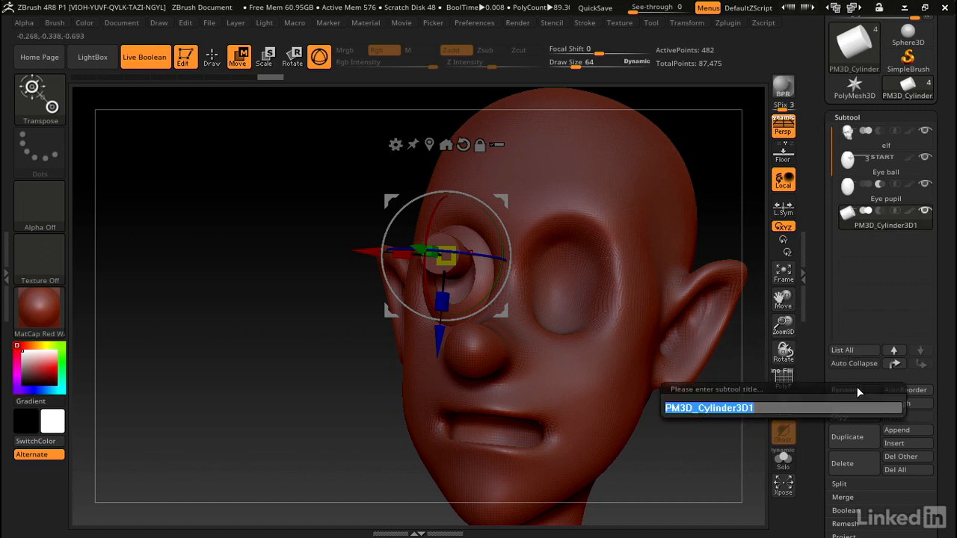
{"action": "type", "text": "eye"}
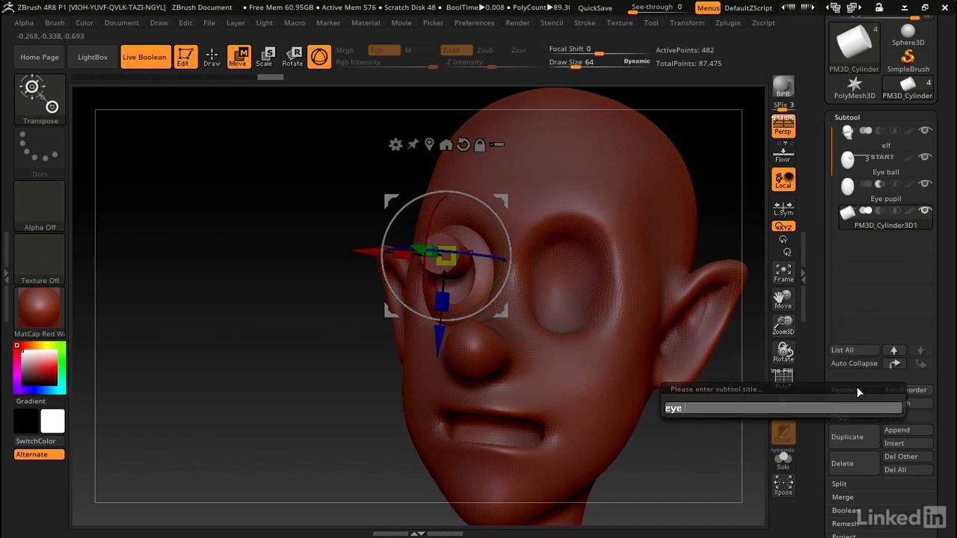
{"action": "type", "text": " hilight"}
{"action": "key", "text": "Return"}
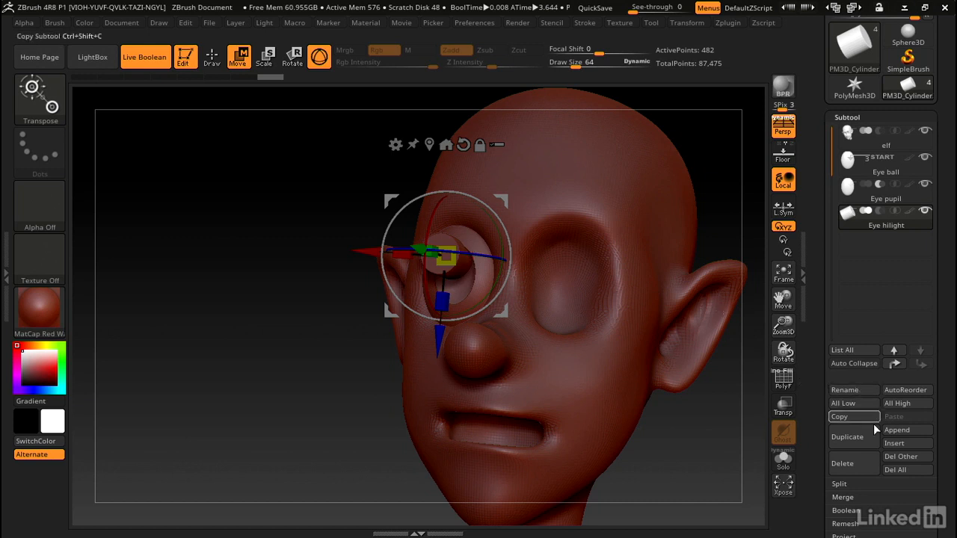
Step: Append a Cube3D subtool and rename it "Eye envelope"
{"action": "left_click", "coordinate": [897, 430]}
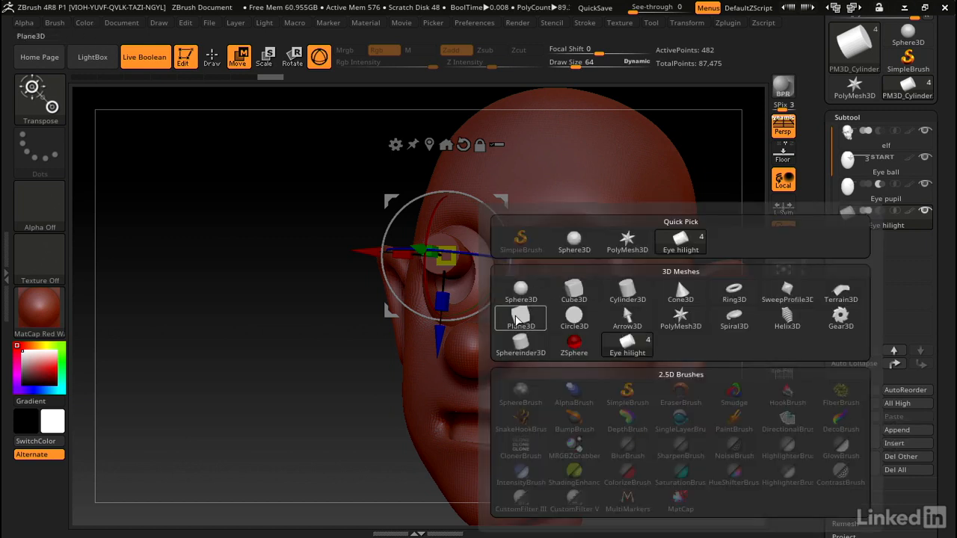
{"action": "left_click", "coordinate": [571, 291]}
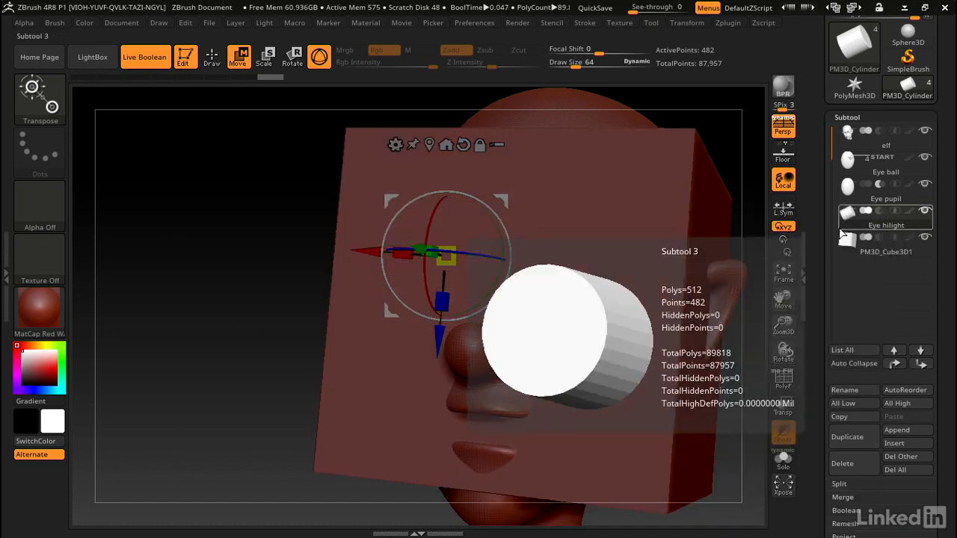
{"action": "left_click_drag", "start_coordinate": [338, 198], "coordinate": [538, 233]}
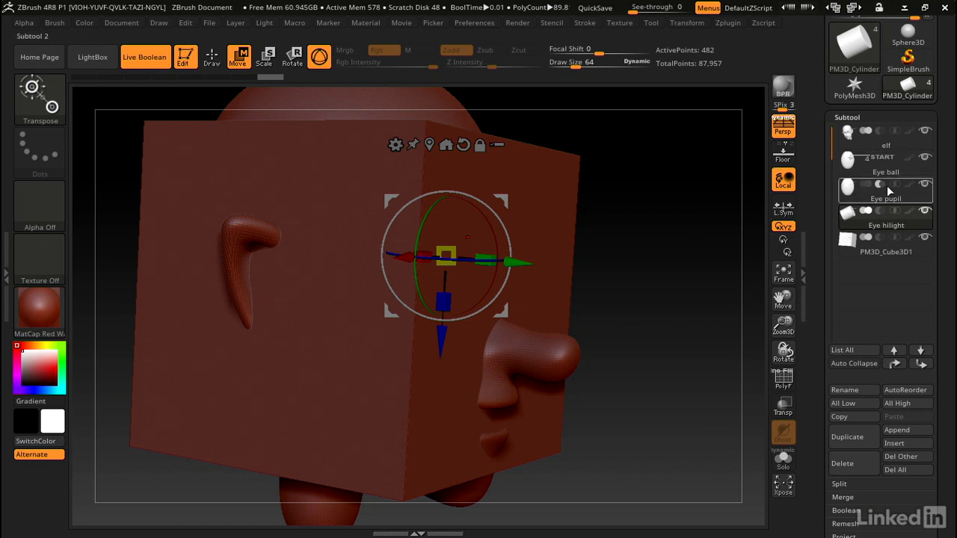
{"action": "left_click", "coordinate": [846, 250]}
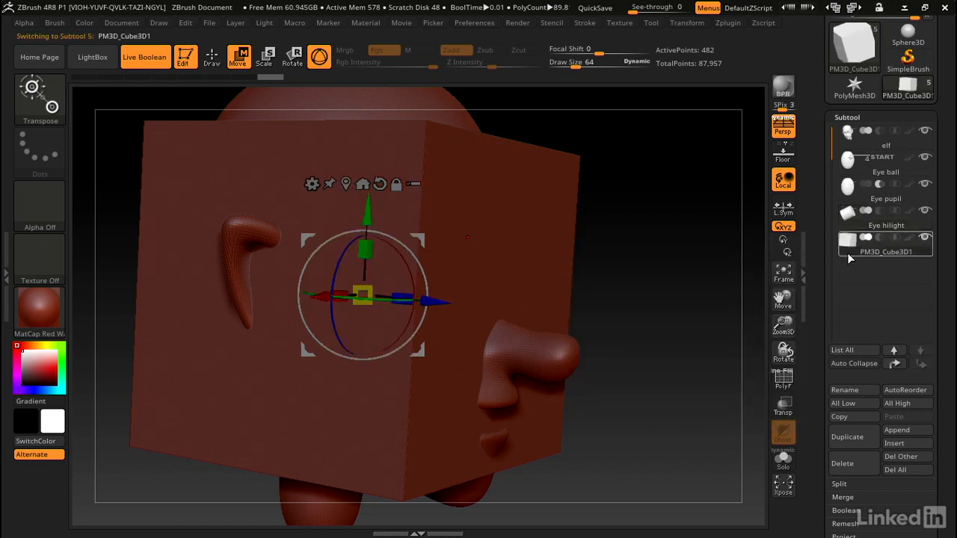
{"action": "left_click", "coordinate": [853, 388]}
{"action": "type", "text": "eye"}
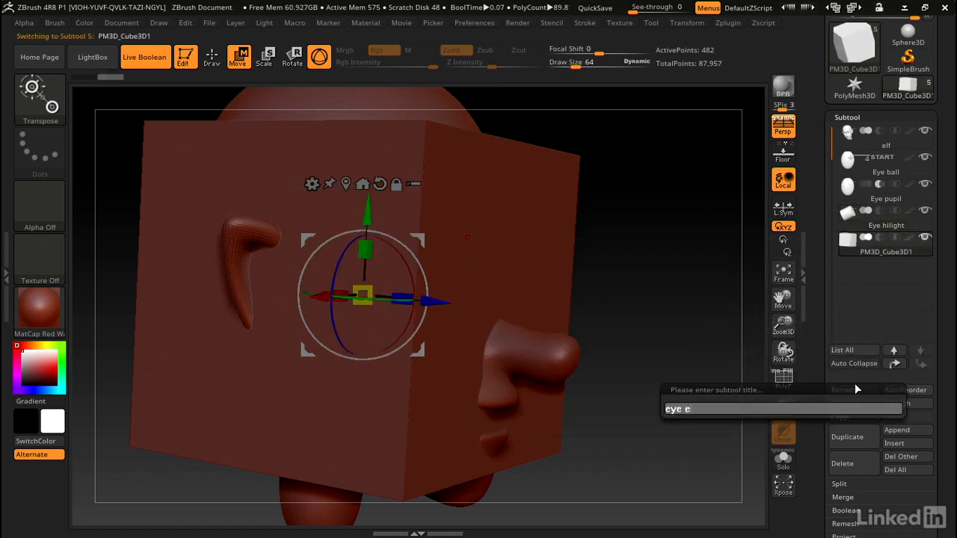
{"action": "type", "text": " envelope"}
{"action": "key", "text": "Return"}
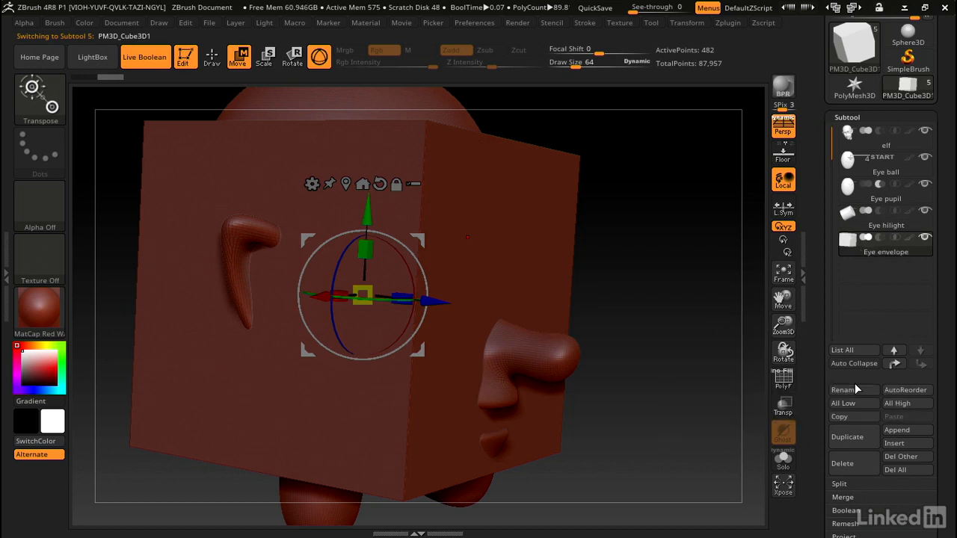
Step: Move the Eye envelope subtool directly below elf and make it the only start of the eye's Boolean group
{"action": "left_click", "coordinate": [895, 364]}
{"action": "left_click", "coordinate": [895, 364]}
{"action": "left_click", "coordinate": [894, 364]}
{"action": "mouse_move", "coordinate": [853, 161]}
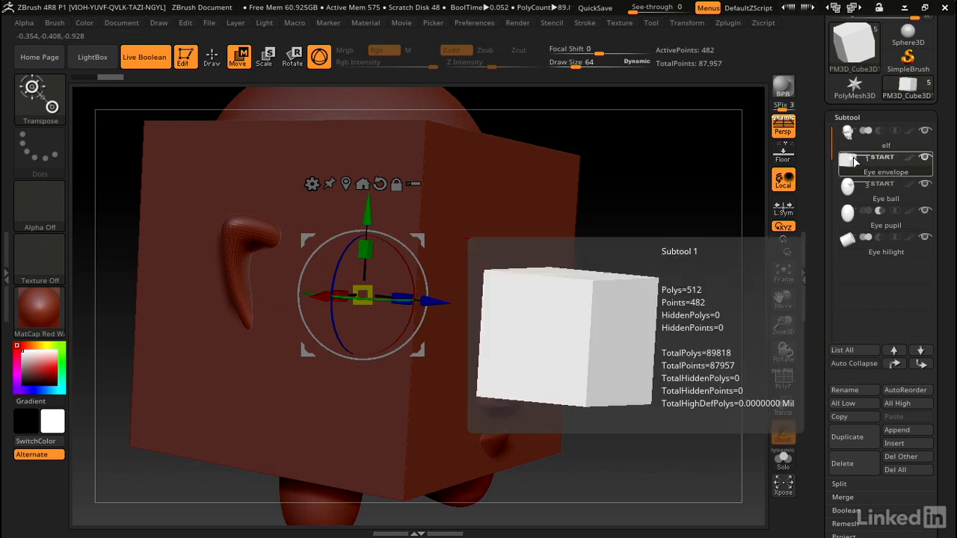
{"action": "mouse_move", "coordinate": [853, 196]}
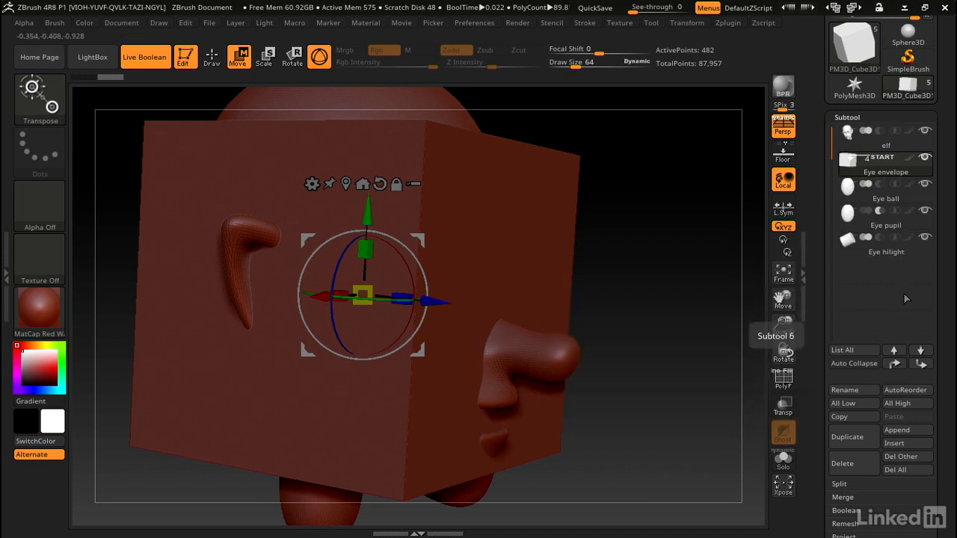
Step: Move the Eye ball subtool below Eye hilight, set it to Boolean intersection, and switch to Draw mode to check the eye without the gizmo
{"action": "left_click", "coordinate": [849, 196]}
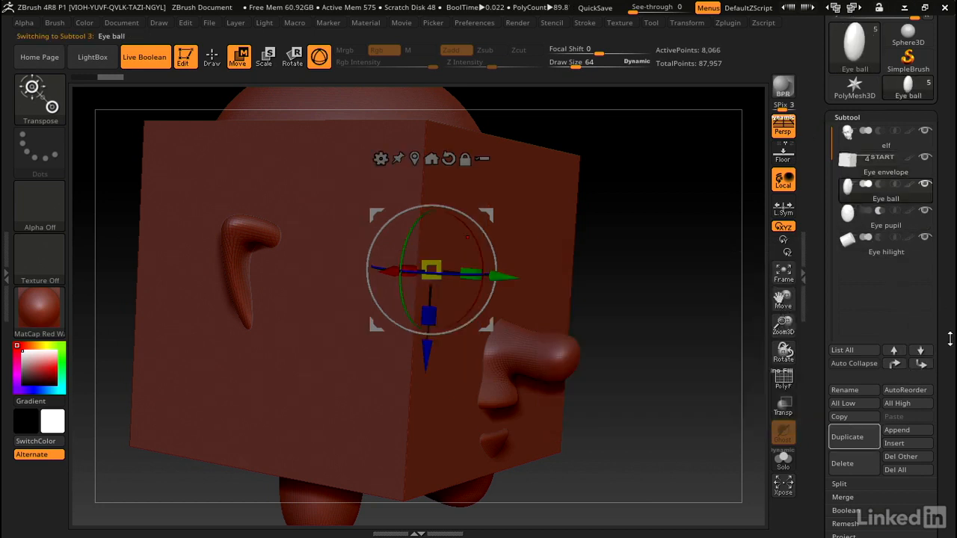
{"action": "left_click", "coordinate": [921, 349]}
{"action": "left_click", "coordinate": [920, 350]}
{"action": "mouse_move", "coordinate": [897, 242]}
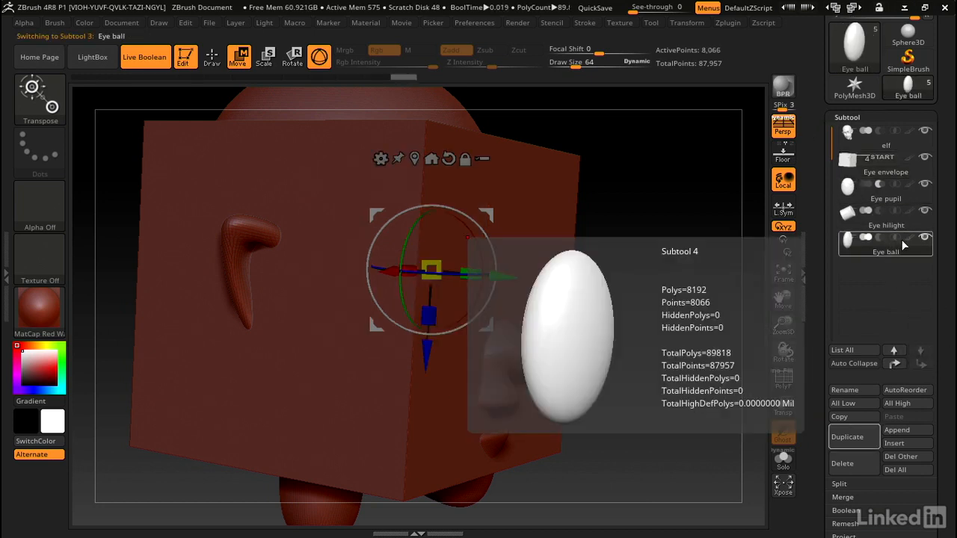
{"action": "left_click", "coordinate": [896, 237]}
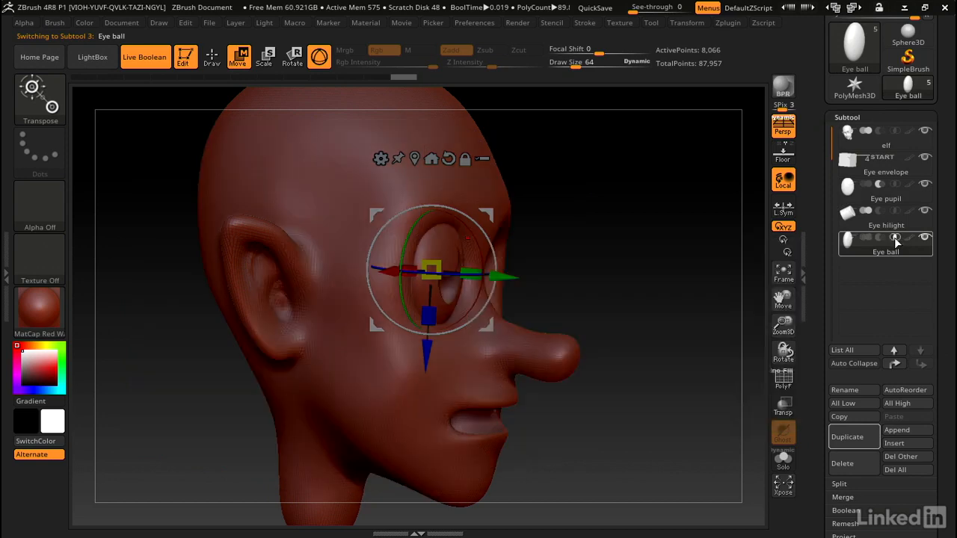
{"action": "mouse_move", "coordinate": [733, 202]}
{"action": "left_mouse_down"}
{"action": "mouse_move", "coordinate": [602, 179]}
{"action": "mouse_move", "coordinate": [617, 175]}
{"action": "mouse_move", "coordinate": [636, 140]}
{"action": "mouse_move", "coordinate": [366, 127]}
{"action": "left_mouse_up"}
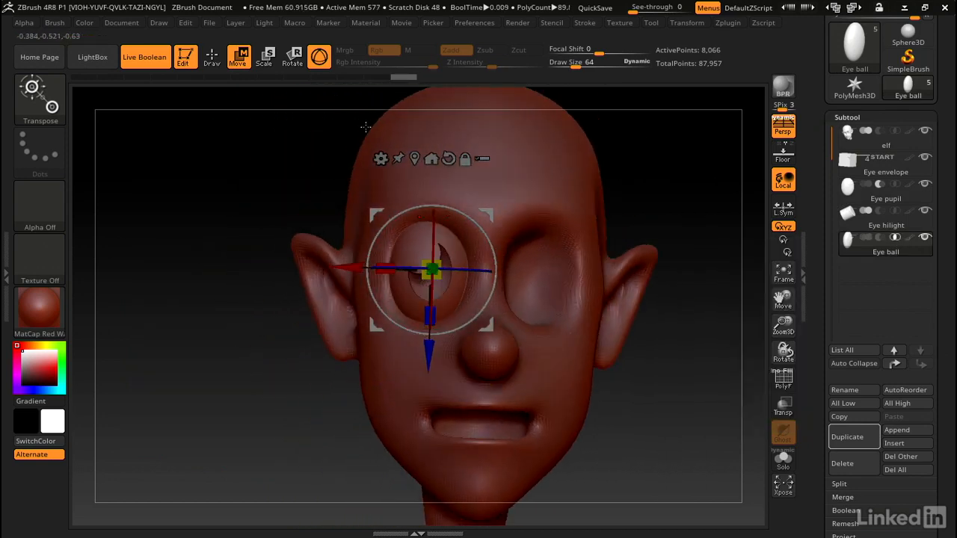
{"action": "left_click", "coordinate": [213, 58]}
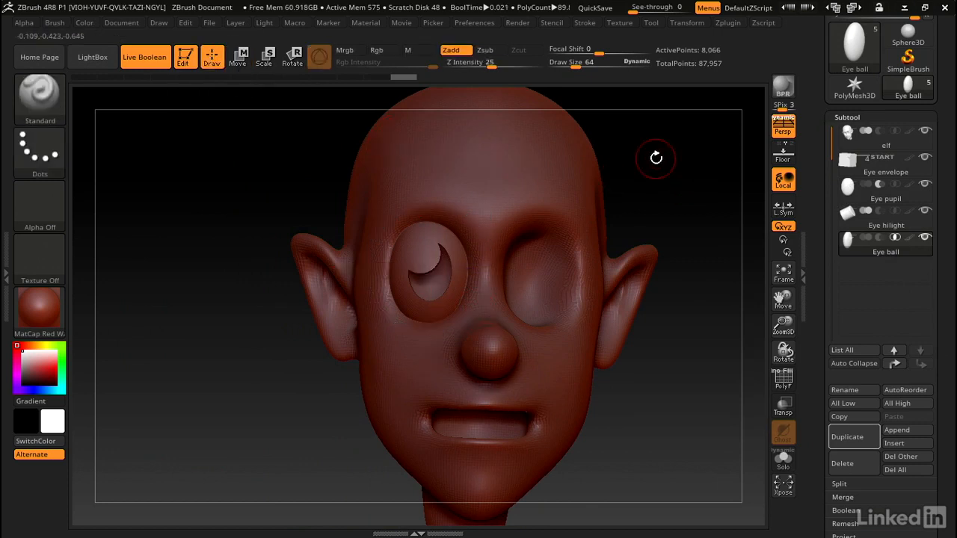
{"action": "mouse_move", "coordinate": [655, 165]}
{"action": "left_mouse_down"}
{"action": "mouse_move", "coordinate": [632, 146]}
{"action": "mouse_move", "coordinate": [660, 169]}
{"action": "mouse_move", "coordinate": [664, 148]}
{"action": "mouse_move", "coordinate": [650, 147]}
{"action": "mouse_move", "coordinate": [658, 172]}
{"action": "left_mouse_up"}
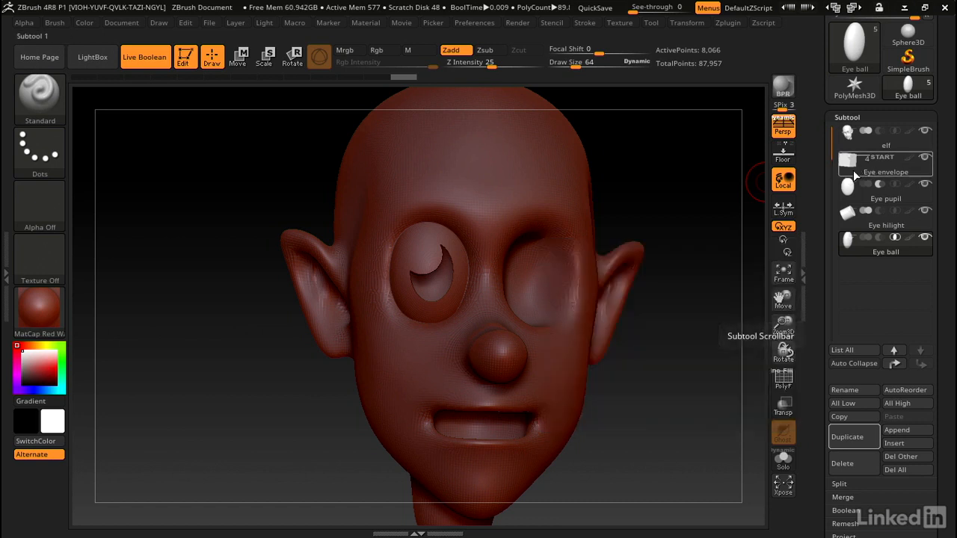
Step: Select the Eye pupil subtool and shift it slightly toward the nose with the Move gizmo
{"action": "left_click", "coordinate": [848, 199]}
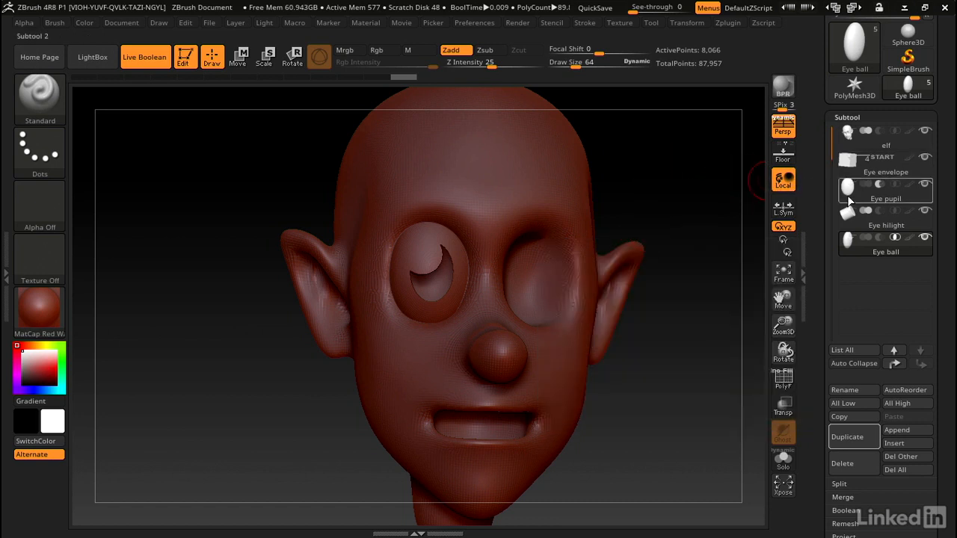
{"action": "left_click", "coordinate": [848, 199]}
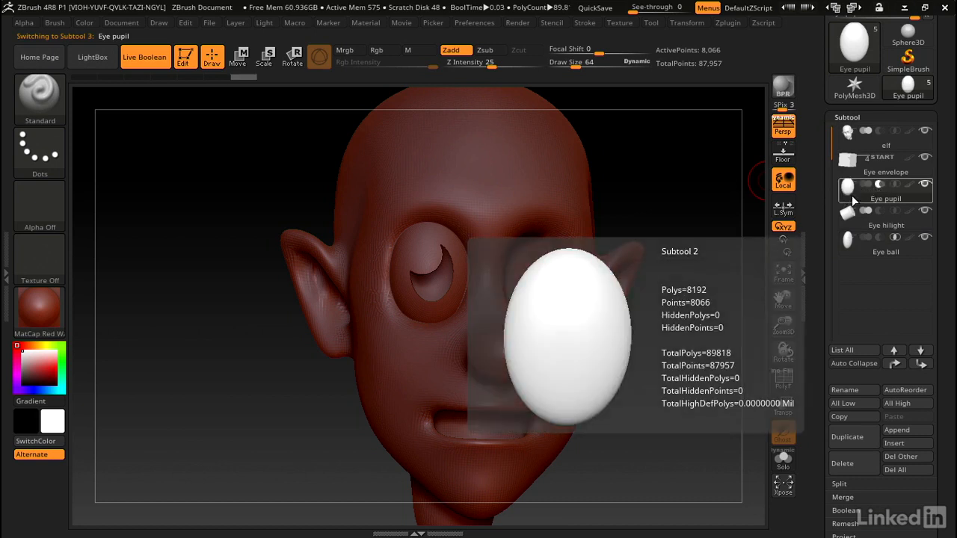
{"action": "mouse_move", "coordinate": [846, 170]}
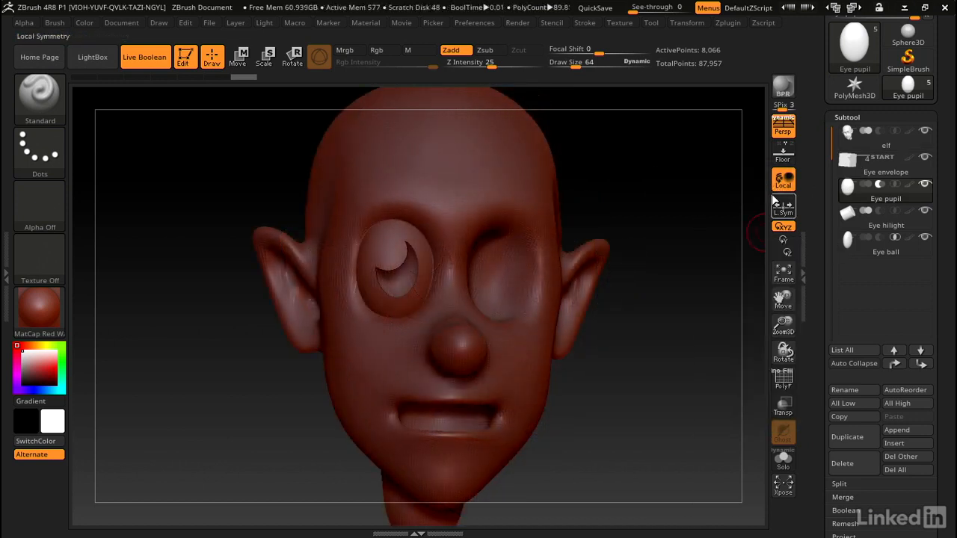
{"action": "mouse_move", "coordinate": [853, 225]}
{"action": "left_click_drag", "start_coordinate": [383, 233], "coordinate": [383, 288]}
{"action": "left_click", "coordinate": [249, 60]}
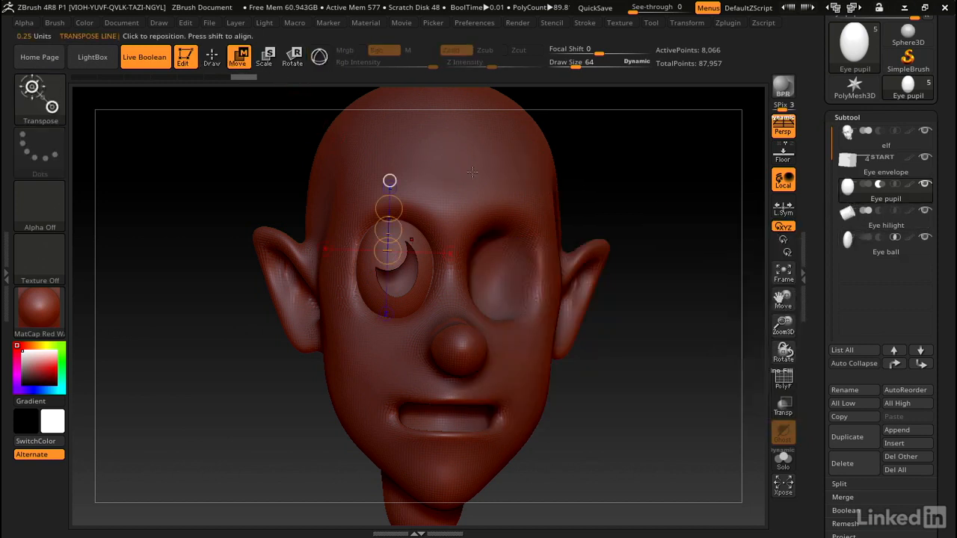
{"action": "key", "text": "y"}
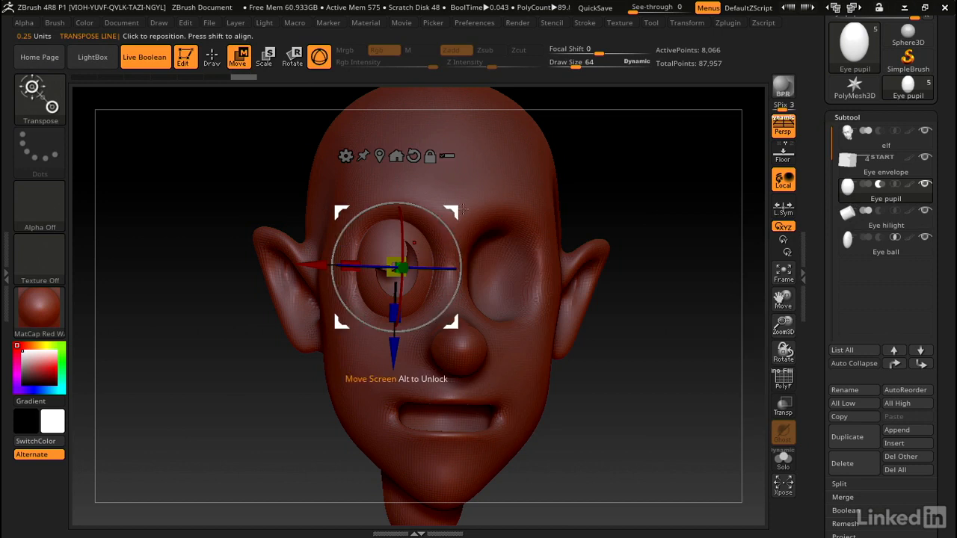
{"action": "left_click_drag", "start_coordinate": [456, 211], "coordinate": [462, 207]}
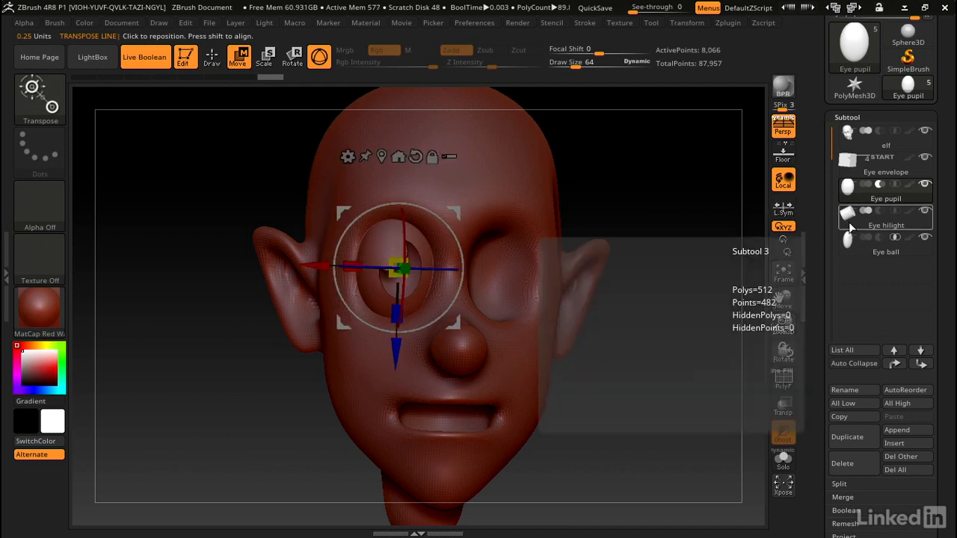
Step: Select the Eye hilight subtool, enable Transpose All Selected Subtools, and try moving all the subtools together with the gizmo
{"action": "left_click", "coordinate": [867, 218]}
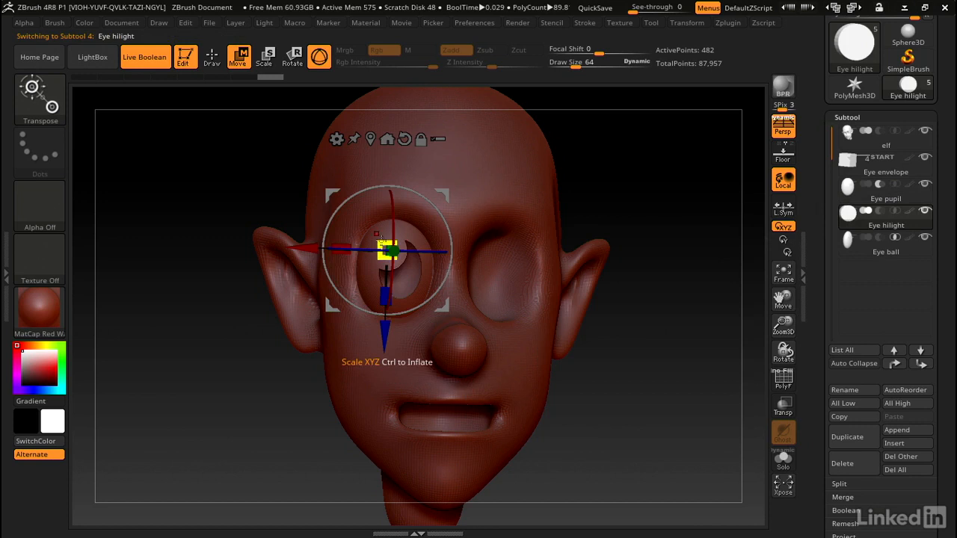
{"action": "mouse_move", "coordinate": [386, 246]}
{"action": "left_mouse_down"}
{"action": "mouse_move", "coordinate": [363, 232]}
{"action": "mouse_move", "coordinate": [377, 242]}
{"action": "left_mouse_up"}
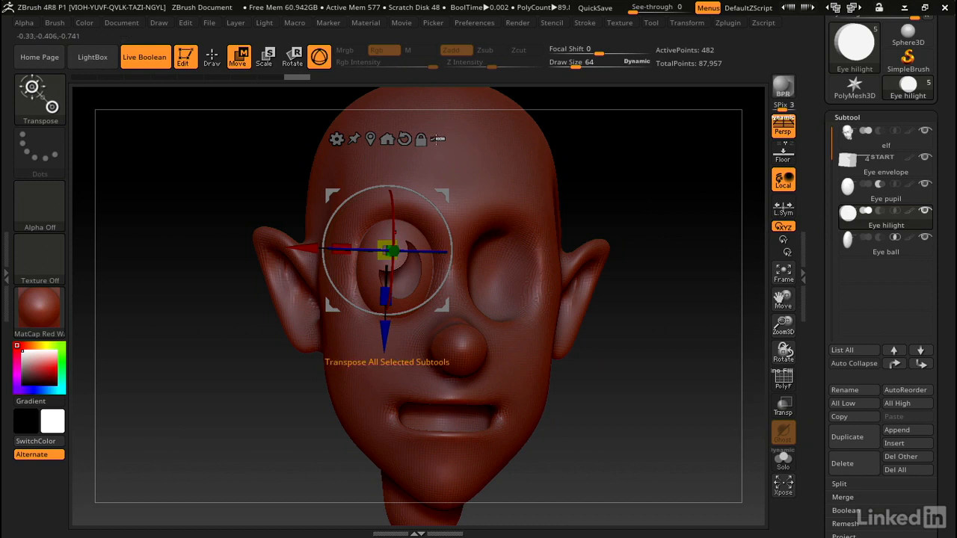
{"action": "left_click", "coordinate": [438, 139]}
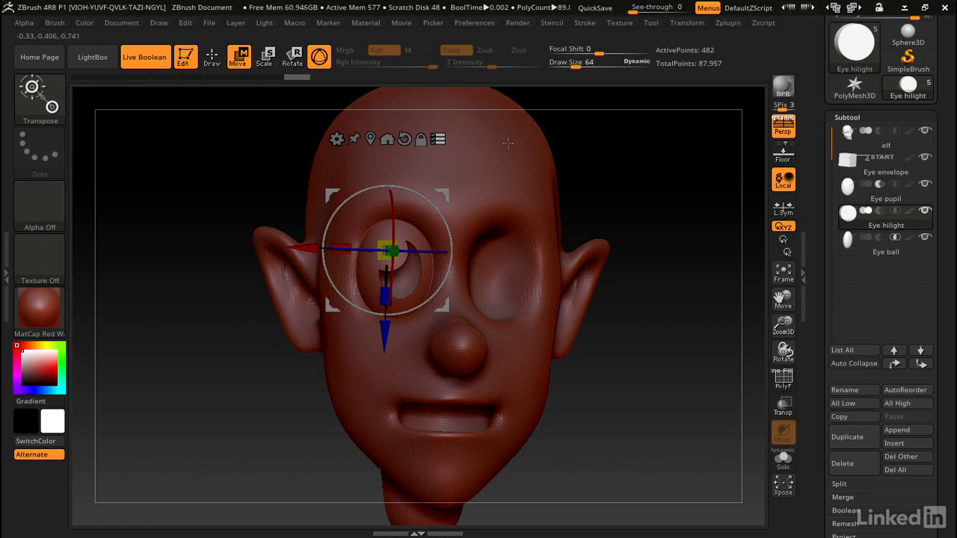
{"action": "key", "text": "ctrl+shift"}
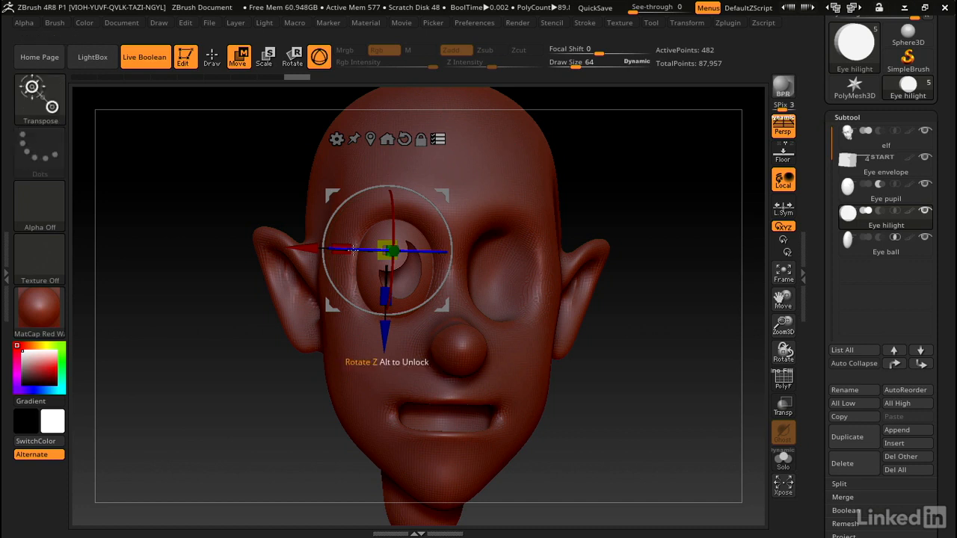
{"action": "left_click_drag", "start_coordinate": [307, 249], "coordinate": [264, 204]}
{"action": "key", "text": "ctrl+z"}
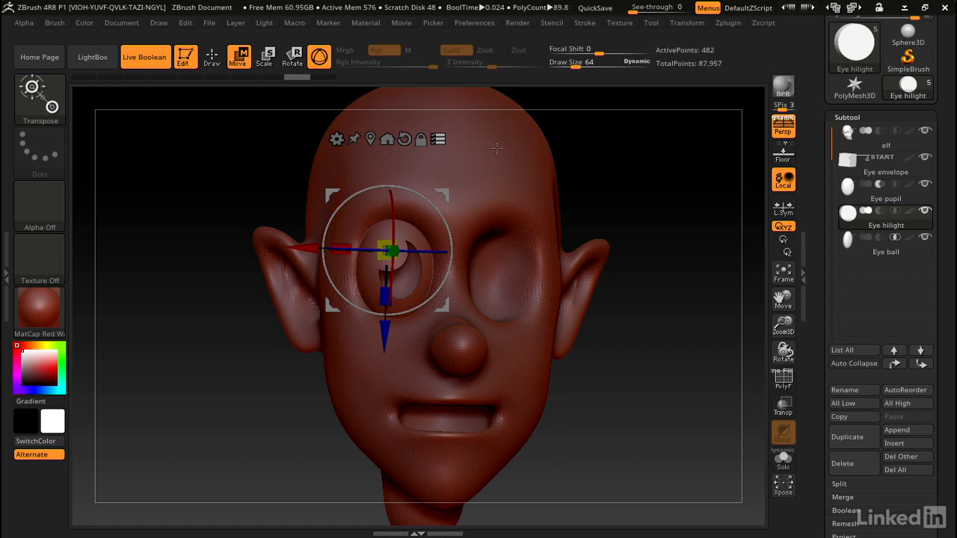
Step: Limit the multi-subtool selection to the elf head, excluding the eye parts, and try moving it along X
{"action": "key", "text": "ctrl+shift"}
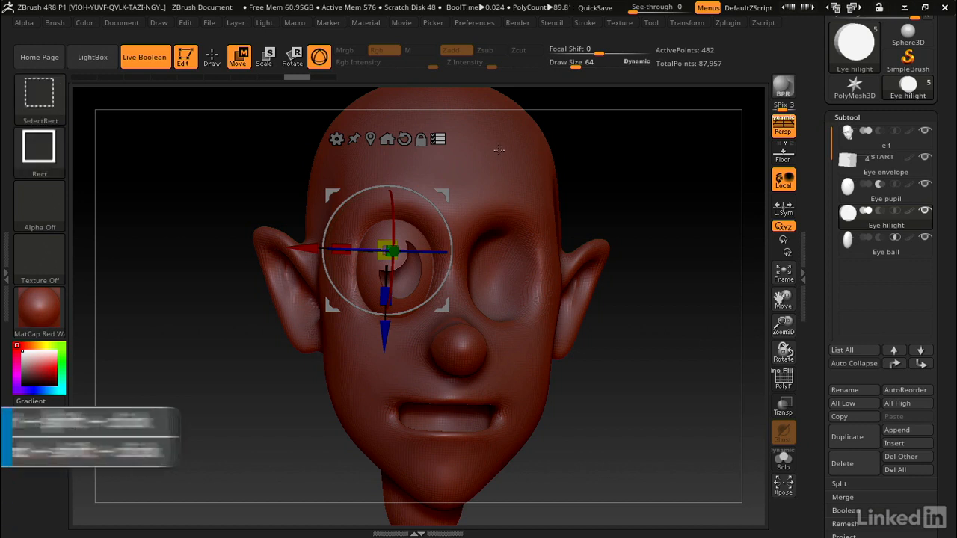
{"action": "left_click", "coordinate": [500, 153], "text": "ctrl+shift"}
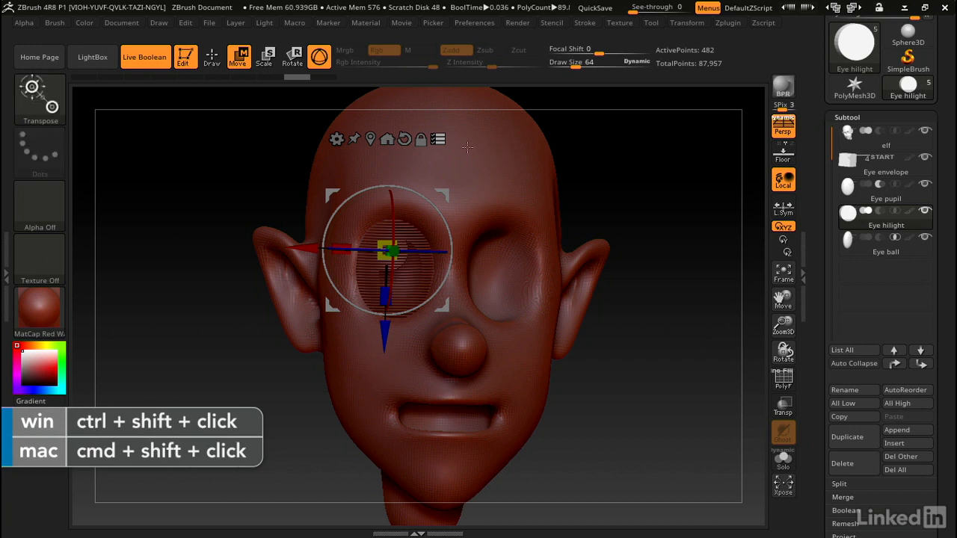
{"action": "mouse_move", "coordinate": [308, 249]}
{"action": "left_mouse_down"}
{"action": "mouse_move", "coordinate": [225, 246]}
{"action": "mouse_move", "coordinate": [372, 225]}
{"action": "mouse_move", "coordinate": [303, 243]}
{"action": "left_mouse_up"}
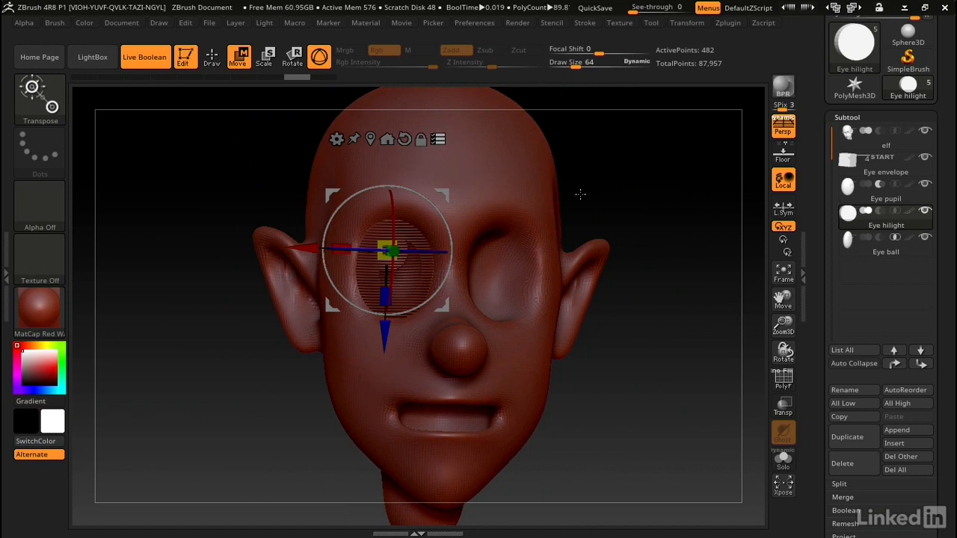
Step: Invert the selection to the eye parts, try moving and scaling them together, then reselect all subtools and disable Transpose All Selected Subtools
{"action": "key", "text": "ctrl+shift"}
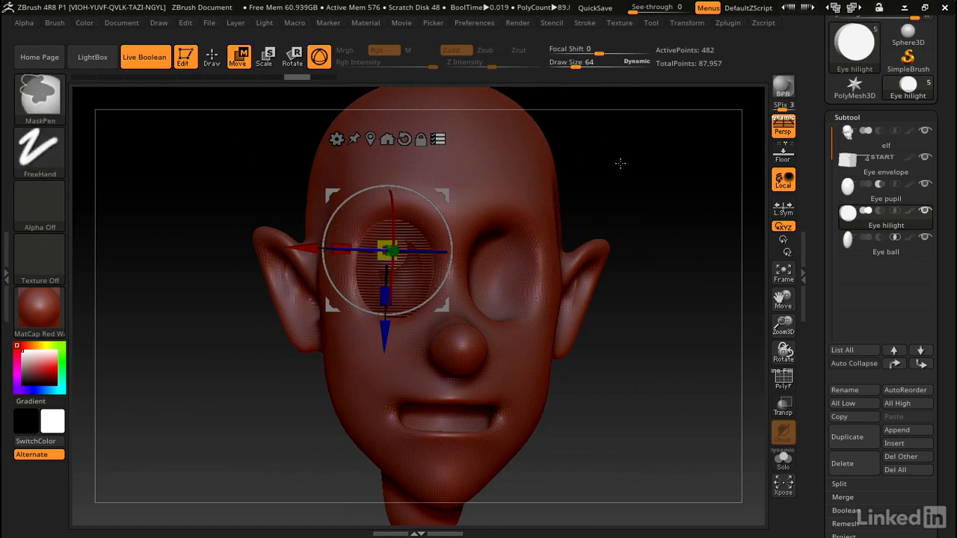
{"action": "left_click", "coordinate": [620, 165], "text": "ctrl+shift"}
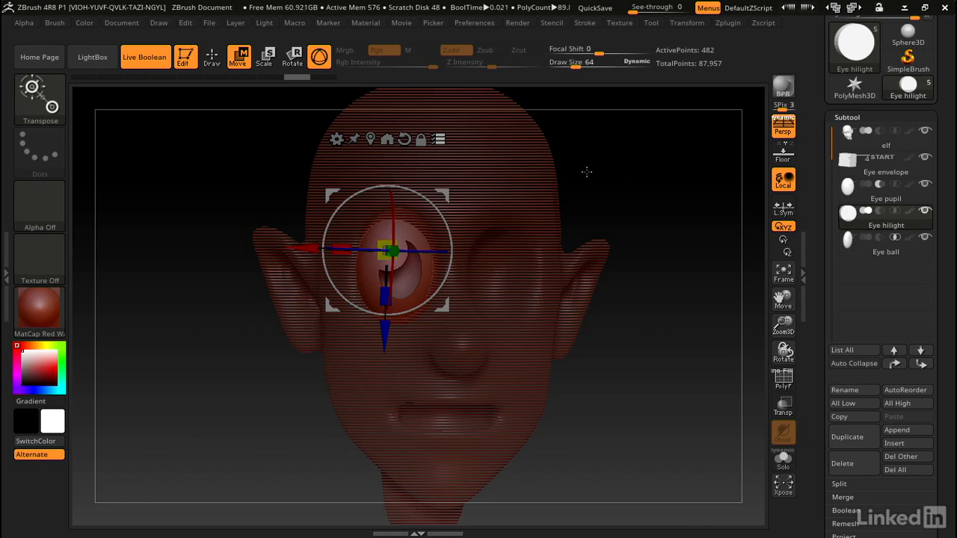
{"action": "mouse_move", "coordinate": [307, 248]}
{"action": "left_mouse_down"}
{"action": "mouse_move", "coordinate": [299, 248]}
{"action": "mouse_move", "coordinate": [319, 247]}
{"action": "mouse_move", "coordinate": [306, 248]}
{"action": "left_mouse_up"}
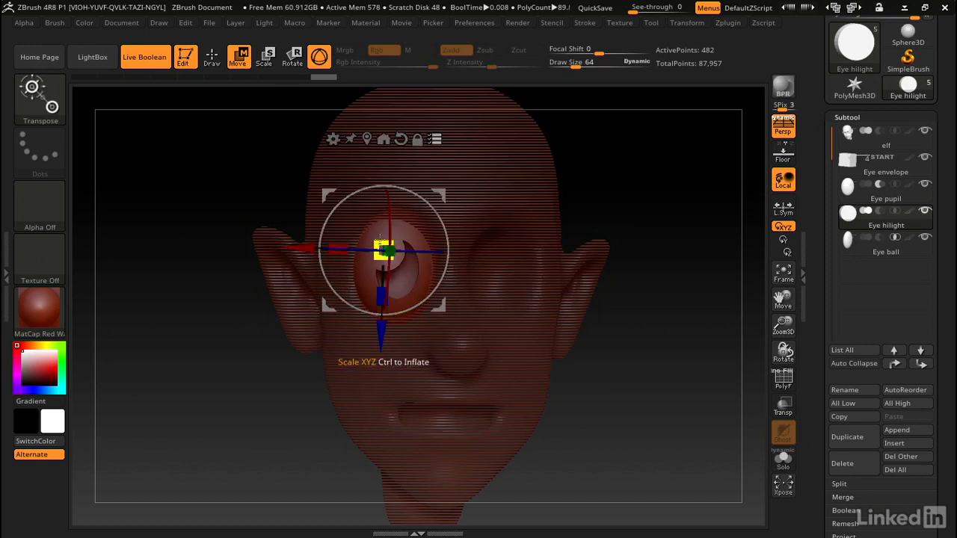
{"action": "left_click_drag", "start_coordinate": [380, 249], "coordinate": [375, 237]}
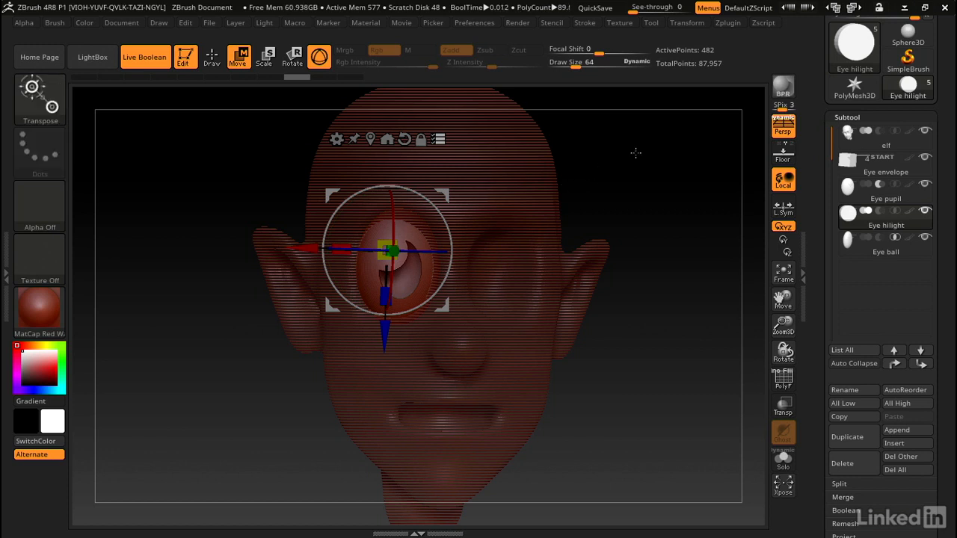
{"action": "left_click_drag", "start_coordinate": [634, 152], "coordinate": [244, 415], "text": "ctrl+shift"}
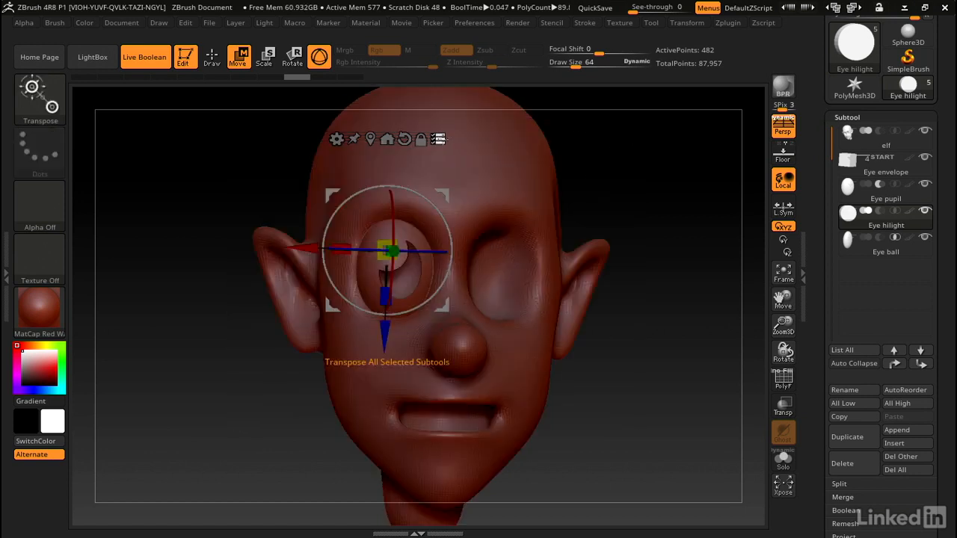
{"action": "left_click", "coordinate": [438, 139]}
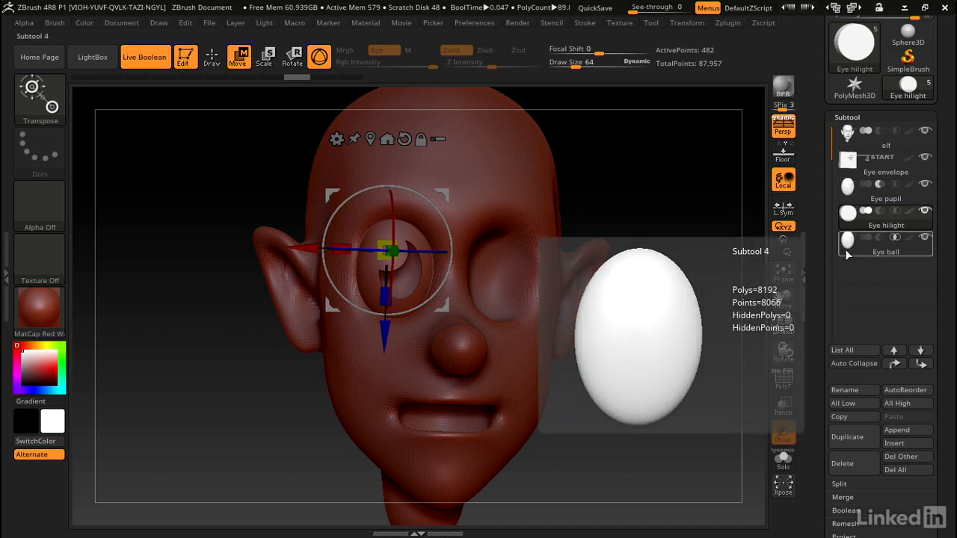
Step: Mirror the Eye ball subtool across the X axis with SubTool Master, using Merge into one SubTool
{"action": "left_click", "coordinate": [845, 249]}
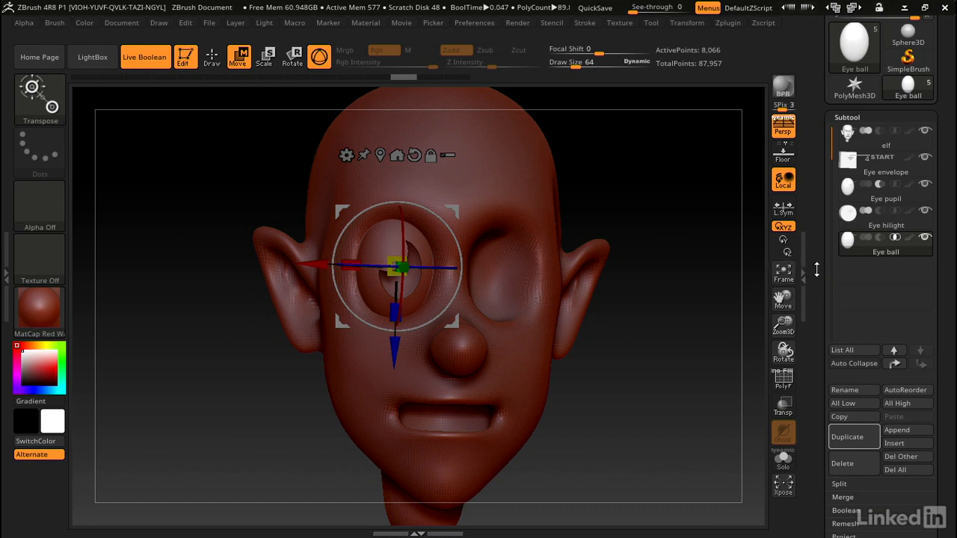
{"action": "left_click", "coordinate": [723, 25]}
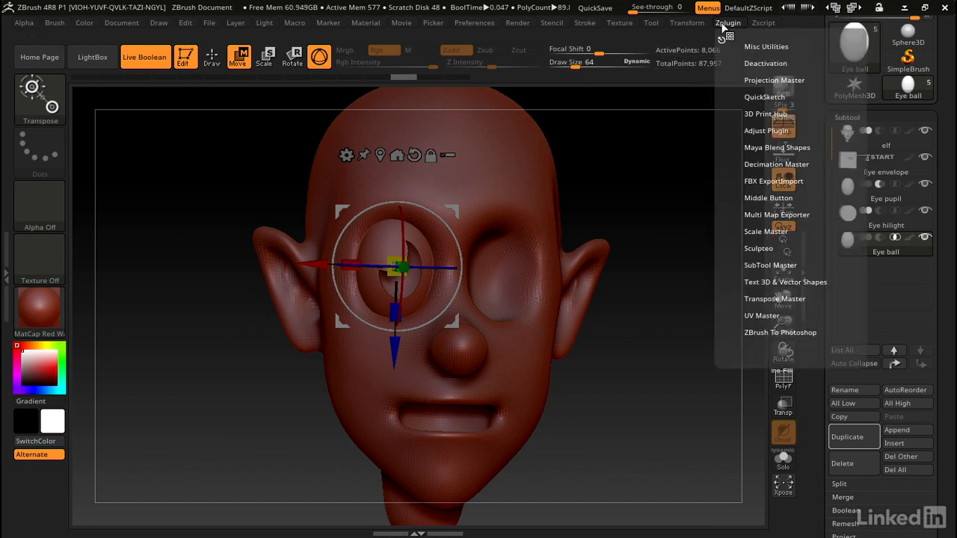
{"action": "left_click", "coordinate": [770, 265]}
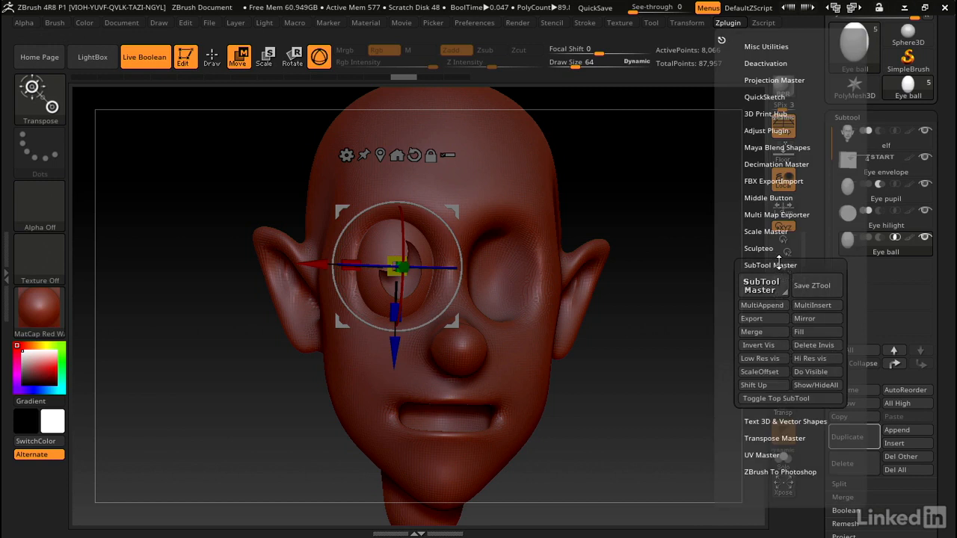
{"action": "left_click", "coordinate": [806, 319]}
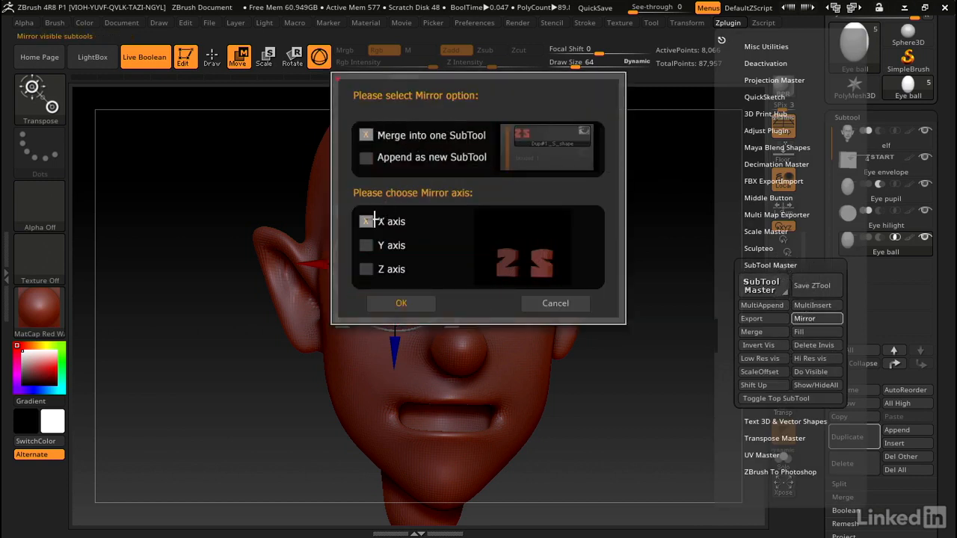
{"action": "left_click", "coordinate": [414, 302]}
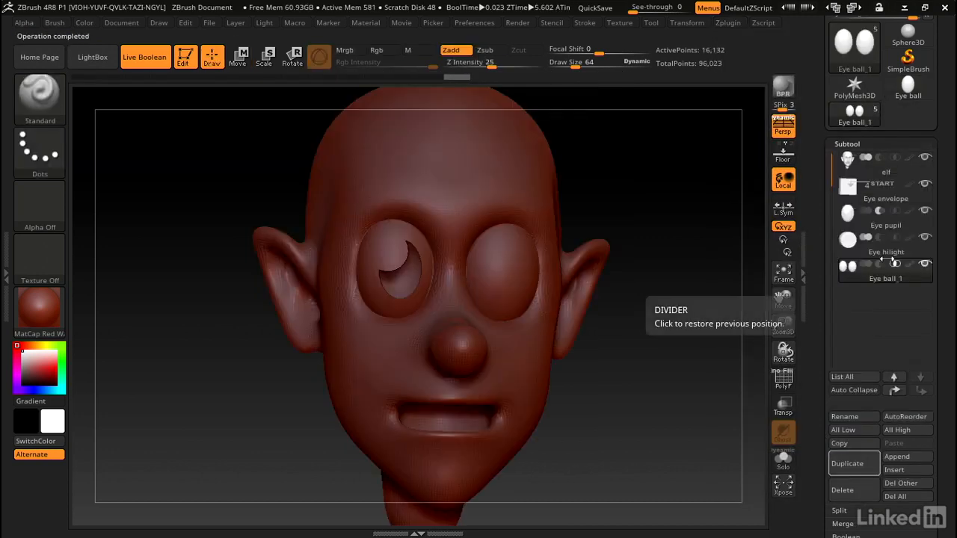
Step: Mirror the Eye pupil subtool across the X axis with SubTool Master, merging it into one SubTool
{"action": "left_click", "coordinate": [886, 216]}
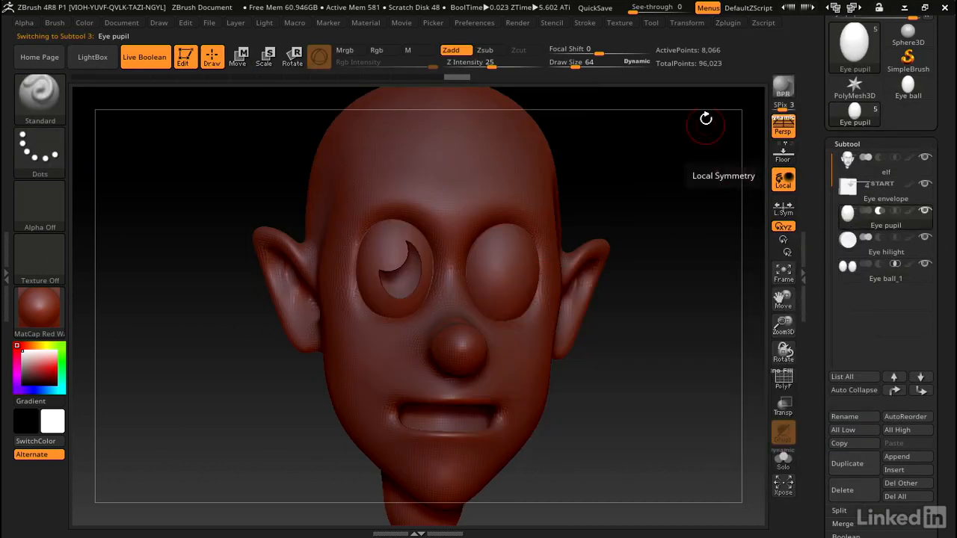
{"action": "left_click", "coordinate": [727, 22]}
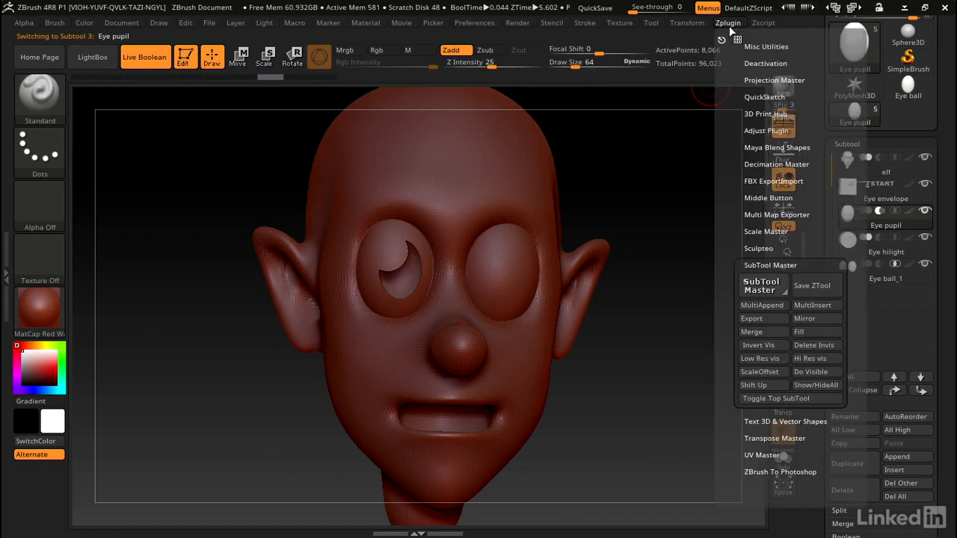
{"action": "left_click", "coordinate": [815, 318]}
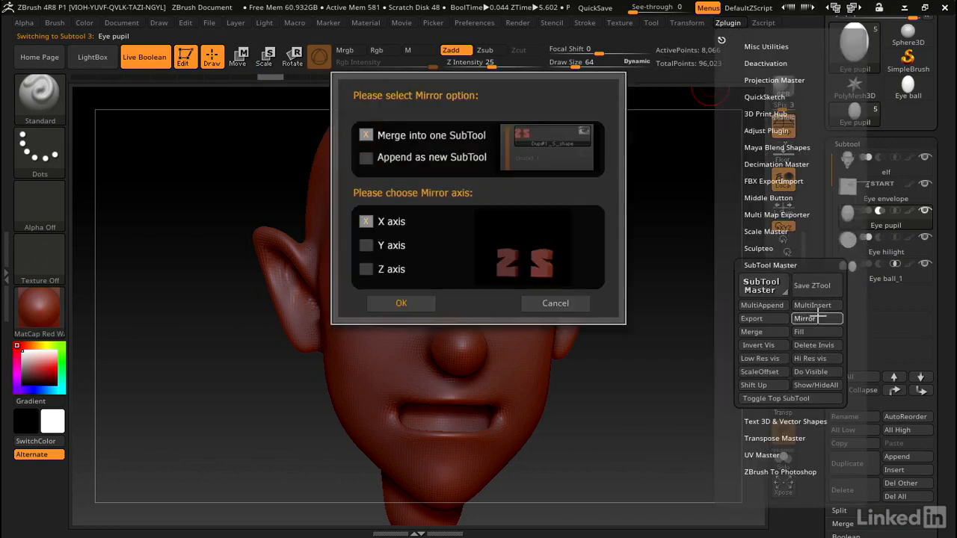
{"action": "left_click", "coordinate": [416, 301]}
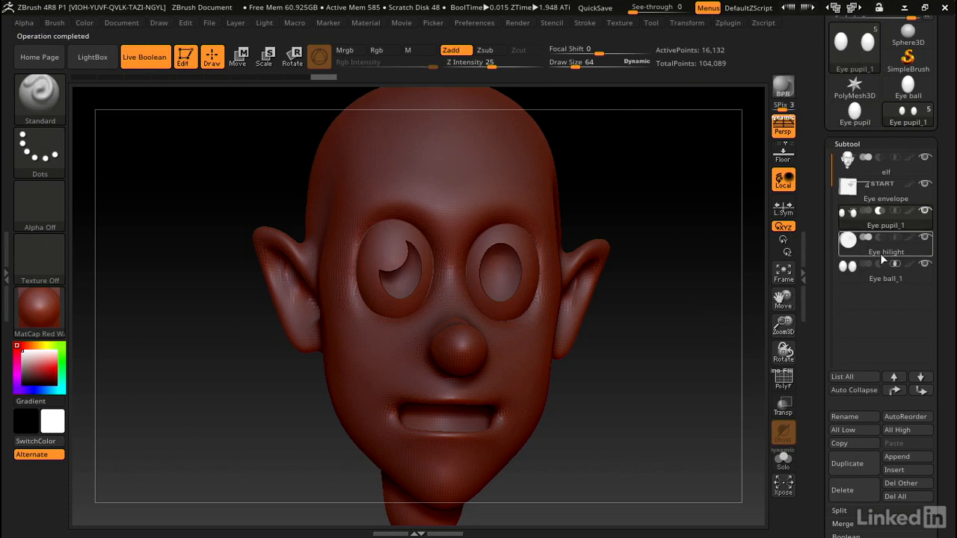
Step: Mirror the Eye hilight subtool across the X axis with SubTool Master, merging both highlights into one SubTool
{"action": "left_click", "coordinate": [856, 253]}
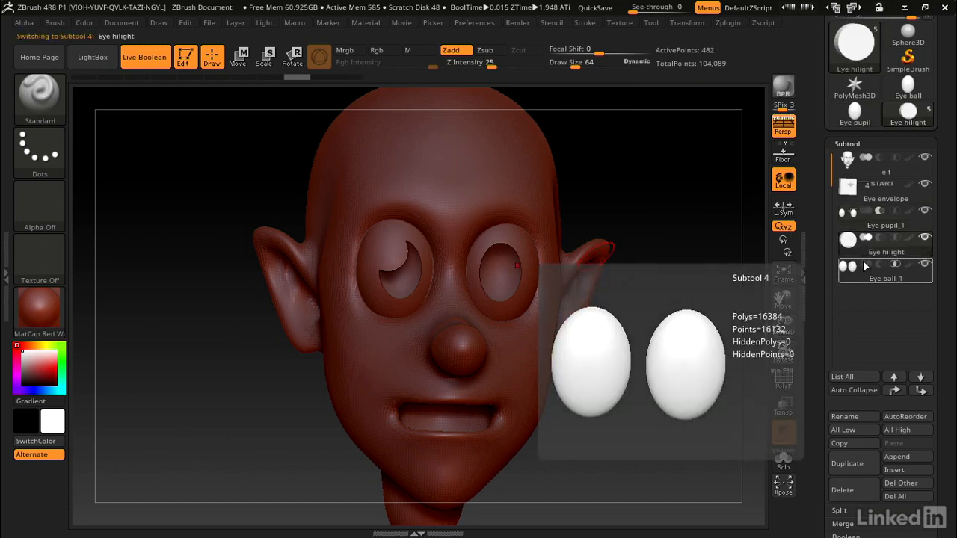
{"action": "left_click", "coordinate": [728, 23]}
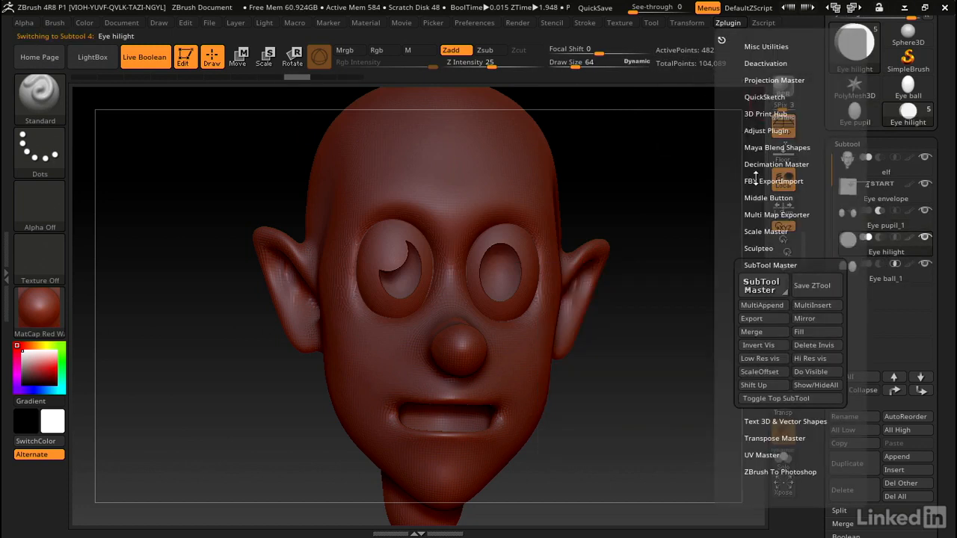
{"action": "left_click", "coordinate": [809, 319]}
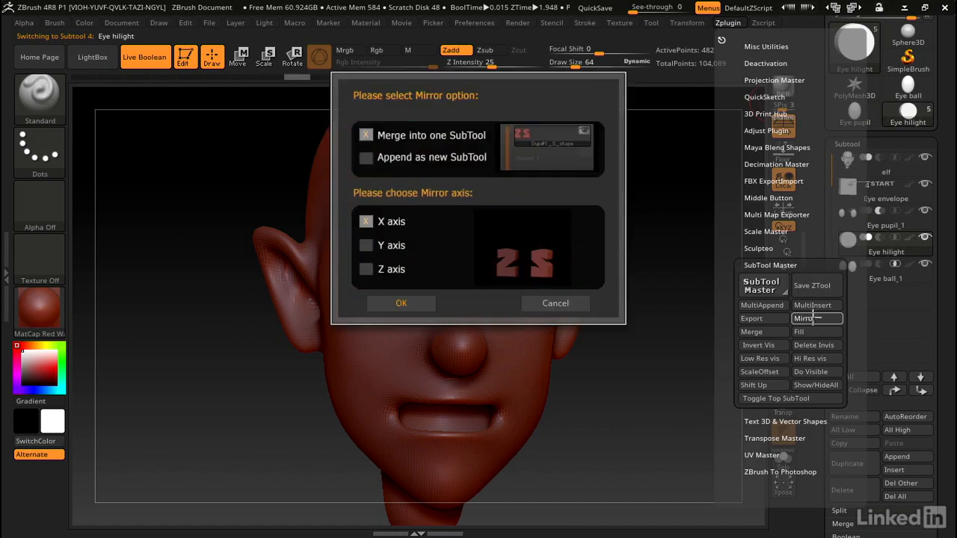
{"action": "left_click", "coordinate": [407, 304]}
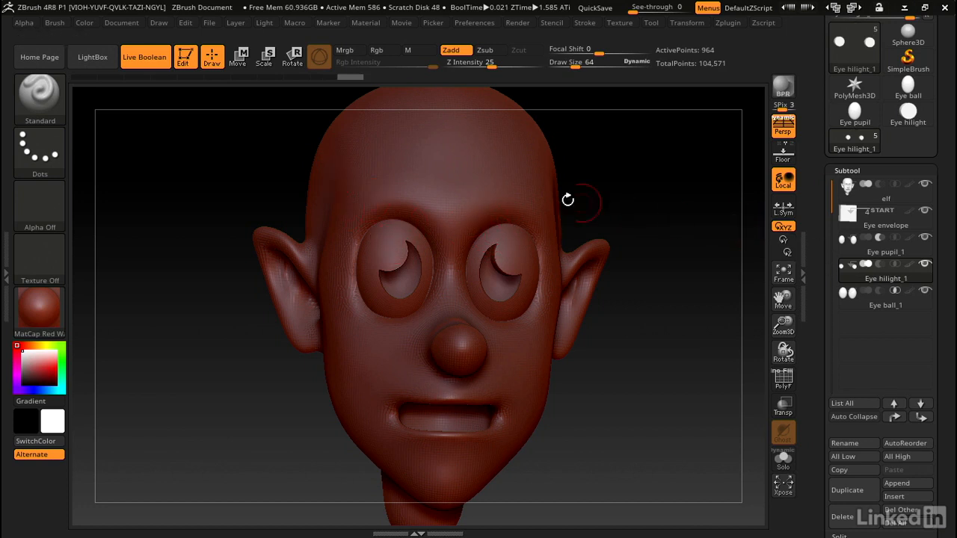
Step: Mask the highlight in the elf's right eye and check the mask by briefly switching Live Boolean off and on
{"action": "key", "text": "ctrl"}
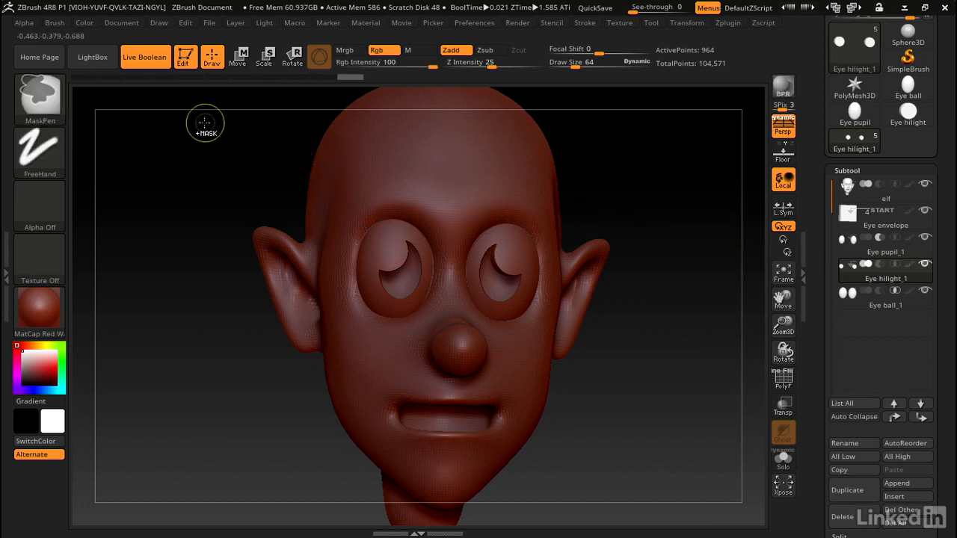
{"action": "mouse_move", "coordinate": [196, 118]}
{"action": "left_mouse_down", "text": "ctrl"}
{"action": "mouse_move", "coordinate": [351, 202]}
{"action": "mouse_move", "coordinate": [471, 373]}
{"action": "left_mouse_up", "text": "ctrl"}
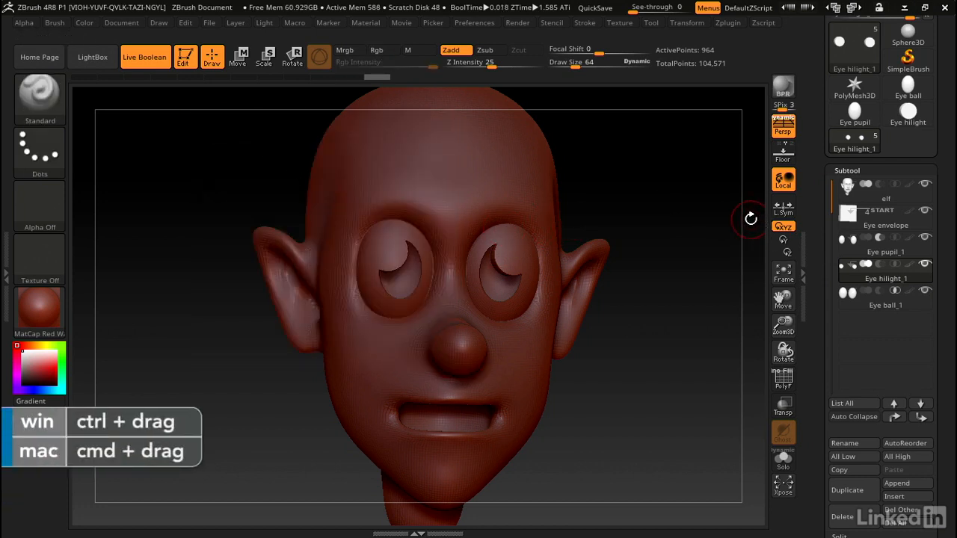
{"action": "left_click", "coordinate": [151, 60]}
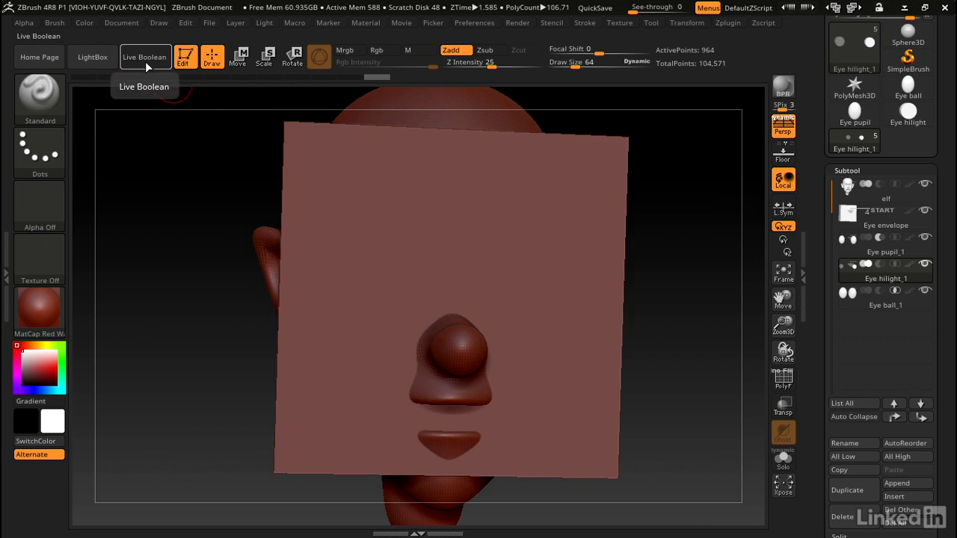
{"action": "left_click", "coordinate": [145, 60]}
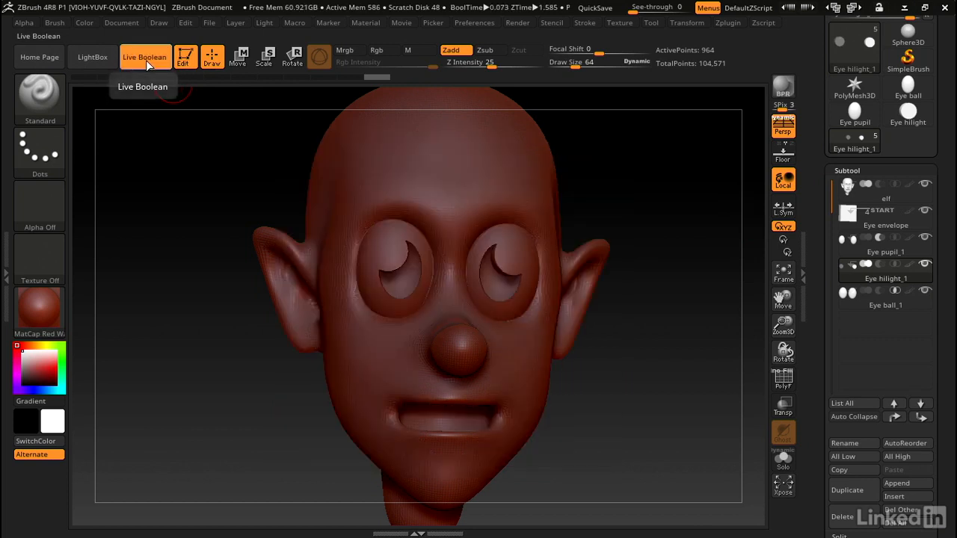
Step: Move the unmasked highlight in the elf's left eye along X toward the nose, and clear the mask from the other highlight
{"action": "left_click", "coordinate": [239, 57]}
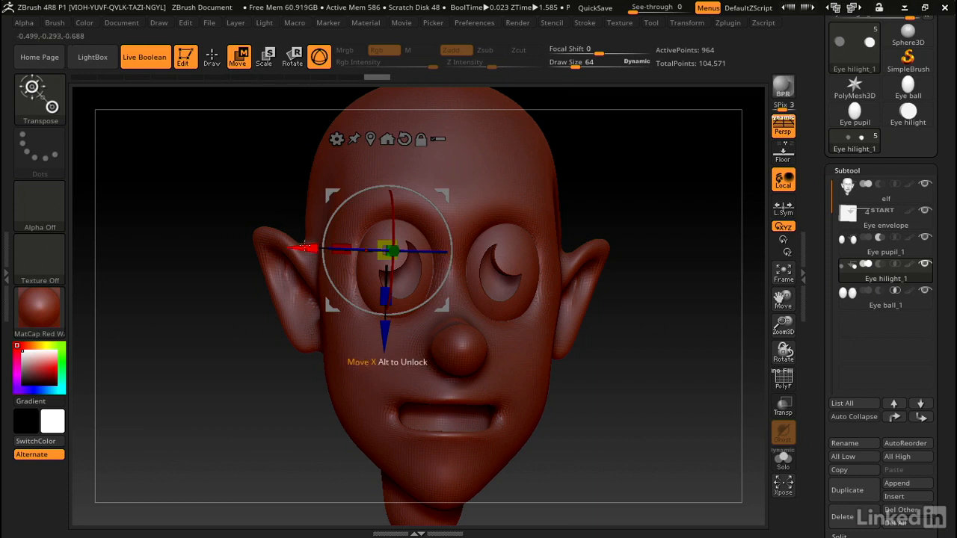
{"action": "left_click_drag", "start_coordinate": [305, 247], "coordinate": [282, 247]}
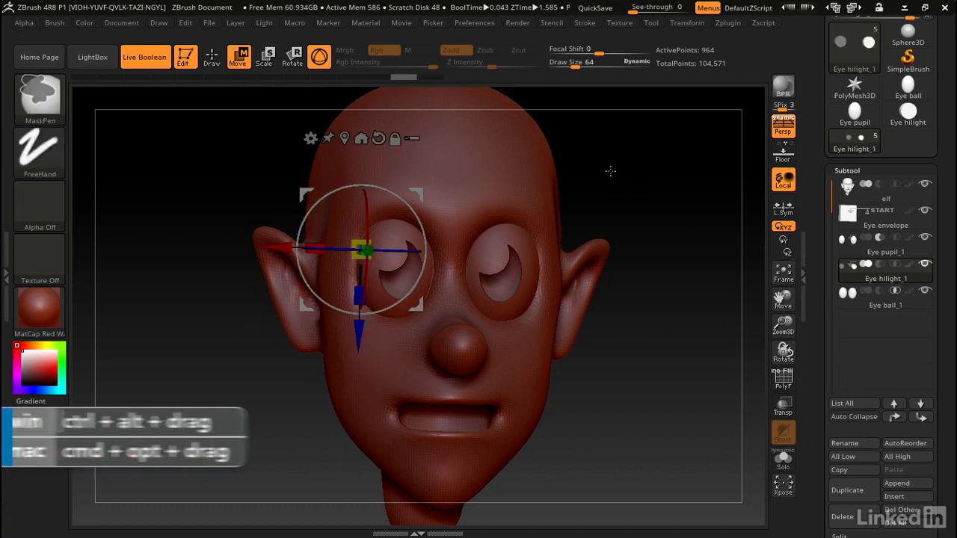
{"action": "mouse_move", "coordinate": [634, 155]}
{"action": "left_mouse_down", "text": "ctrl+alt"}
{"action": "mouse_move", "coordinate": [465, 224]}
{"action": "mouse_move", "coordinate": [229, 349]}
{"action": "left_mouse_up", "text": "ctrl+alt"}
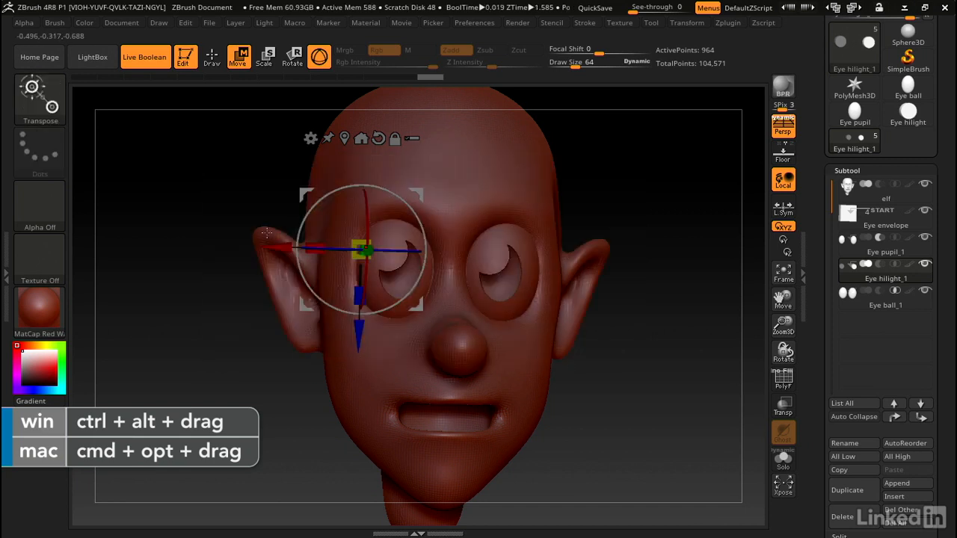
{"action": "left_click_drag", "start_coordinate": [273, 247], "coordinate": [268, 247]}
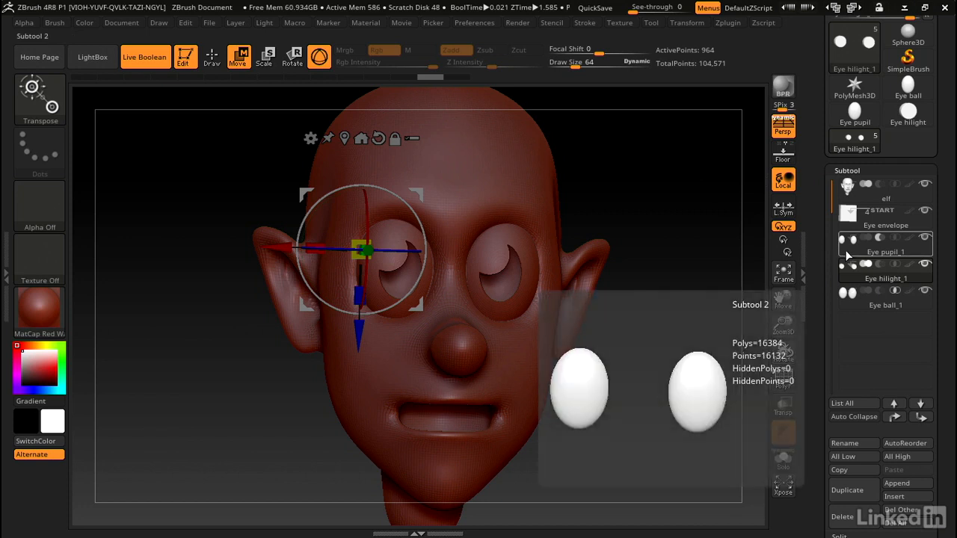
Step: Scale both pupils in the Eye pupil_1 subtool slightly and uniformly with the Gizmo, and return to Draw mode
{"action": "left_click", "coordinate": [846, 254]}
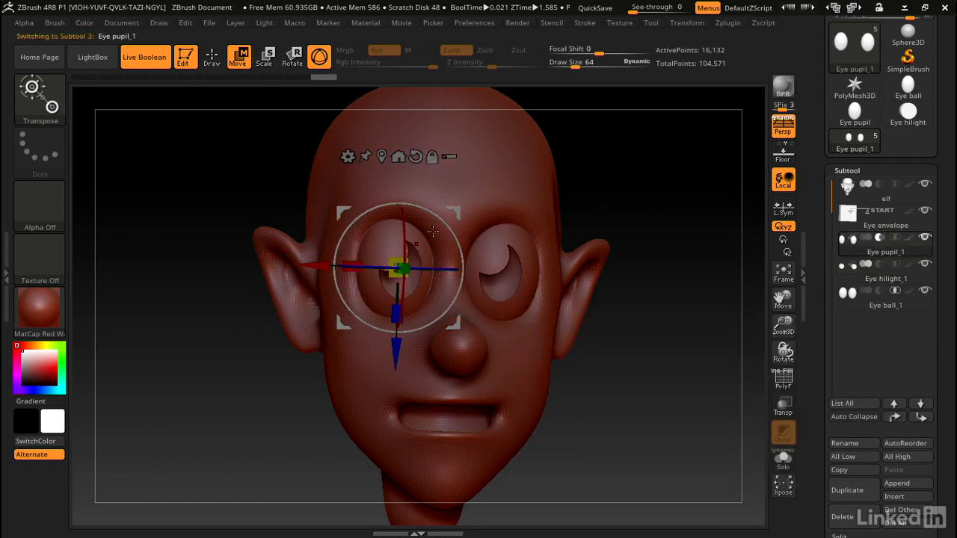
{"action": "mouse_move", "coordinate": [396, 263]}
{"action": "left_mouse_down"}
{"action": "mouse_move", "coordinate": [376, 247]}
{"action": "mouse_move", "coordinate": [396, 263]}
{"action": "left_mouse_up"}
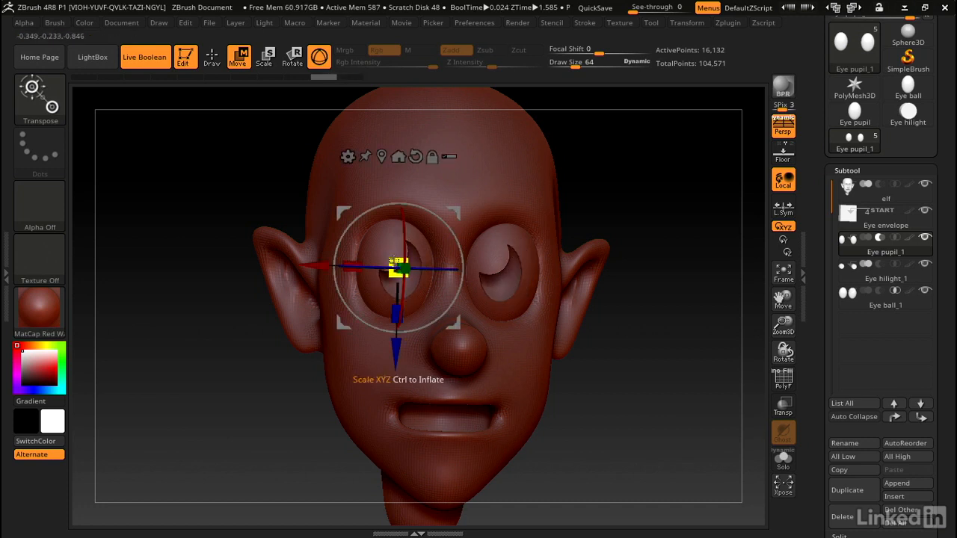
{"action": "mouse_move", "coordinate": [396, 261]}
{"action": "left_mouse_down"}
{"action": "mouse_move", "coordinate": [382, 247]}
{"action": "mouse_move", "coordinate": [410, 275]}
{"action": "mouse_move", "coordinate": [383, 255]}
{"action": "left_mouse_up"}
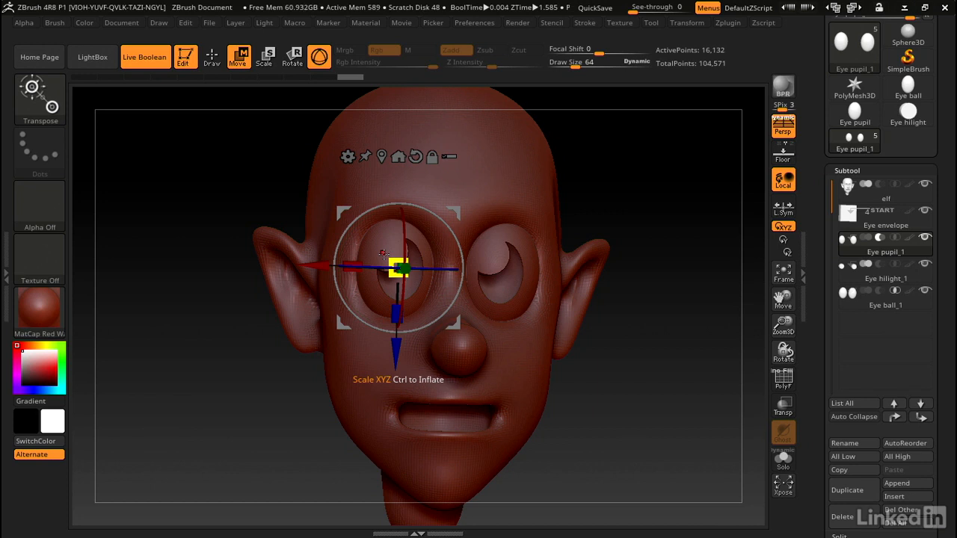
{"action": "left_click", "coordinate": [211, 56]}
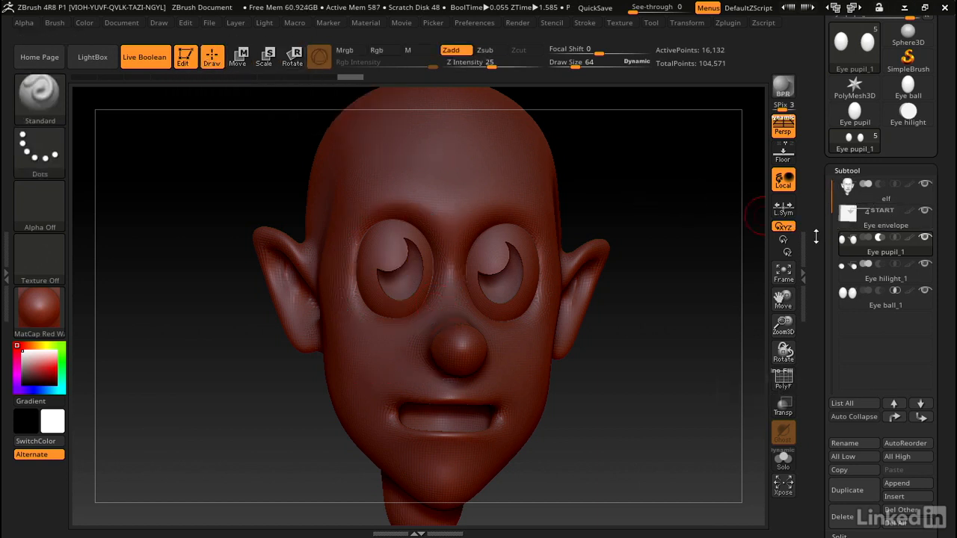
Step: Generate a real Boolean mesh from the elf and eye subtools with Make Boolean Mesh
{"action": "scroll", "coordinate": [820, 197], "scroll_direction": "down", "scroll_amount": 3}
{"action": "scroll", "coordinate": [819, 196], "scroll_direction": "down", "scroll_amount": 5}
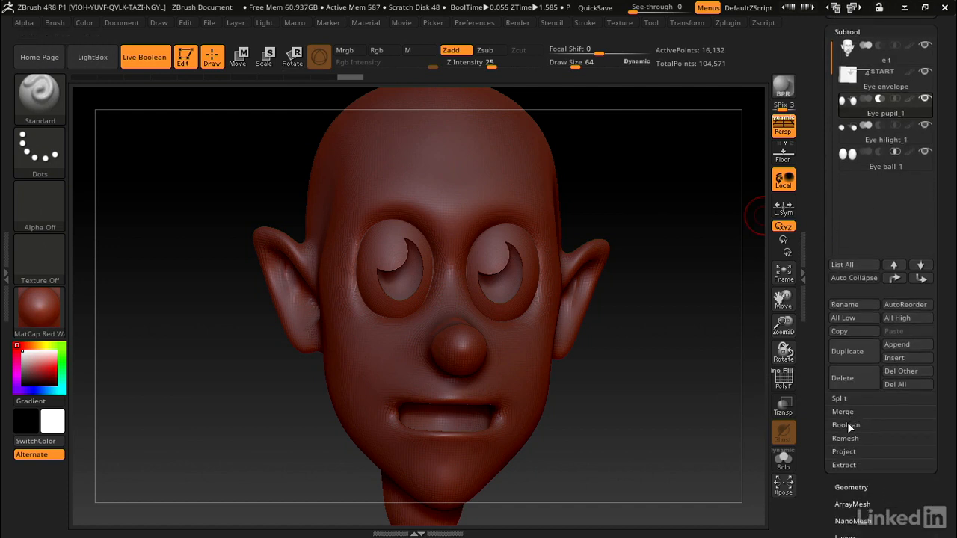
{"action": "left_click", "coordinate": [847, 424]}
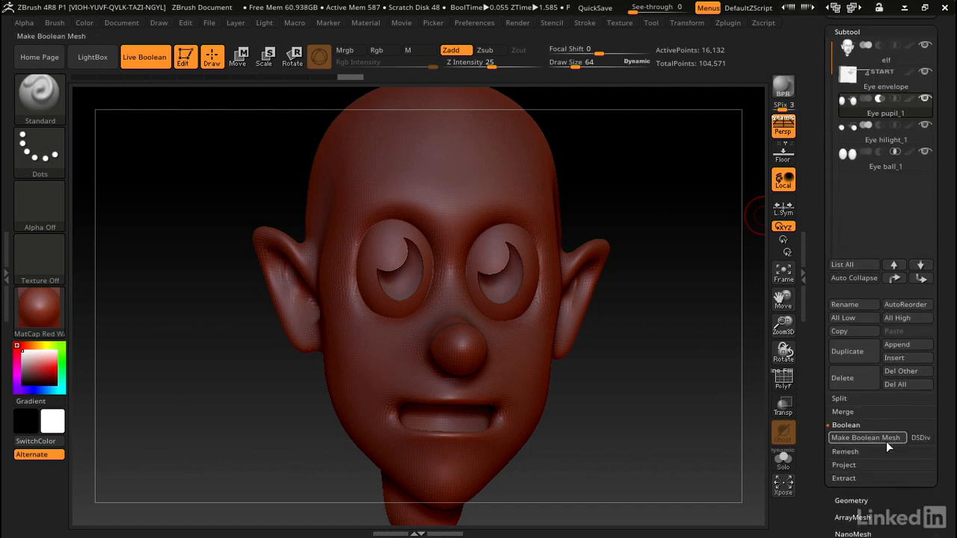
{"action": "left_click", "coordinate": [866, 437]}
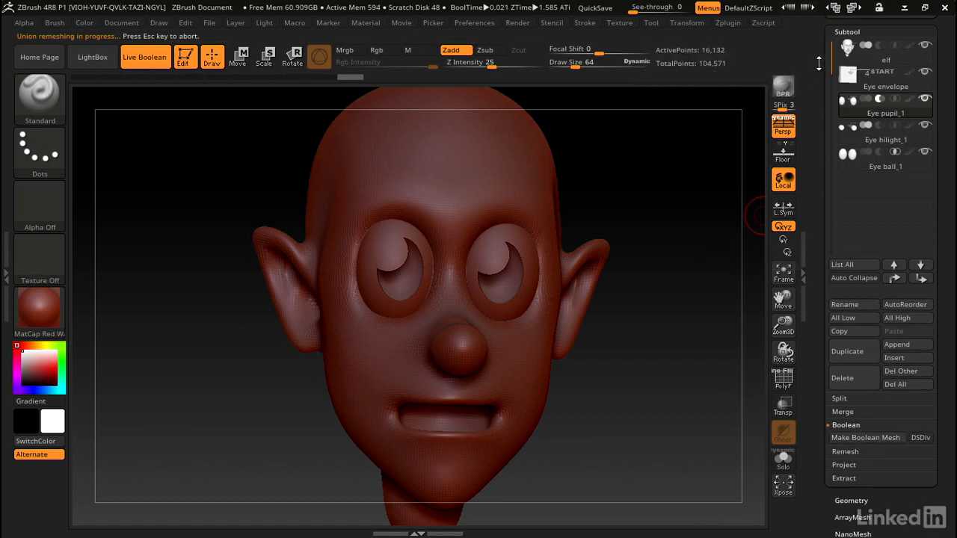
Step: Switch to the generated UMesh_elf tool, check its subtools, and make UMesh_Eye envelope the active subtool
{"action": "left_click_drag", "start_coordinate": [818, 62], "coordinate": [815, 147]}
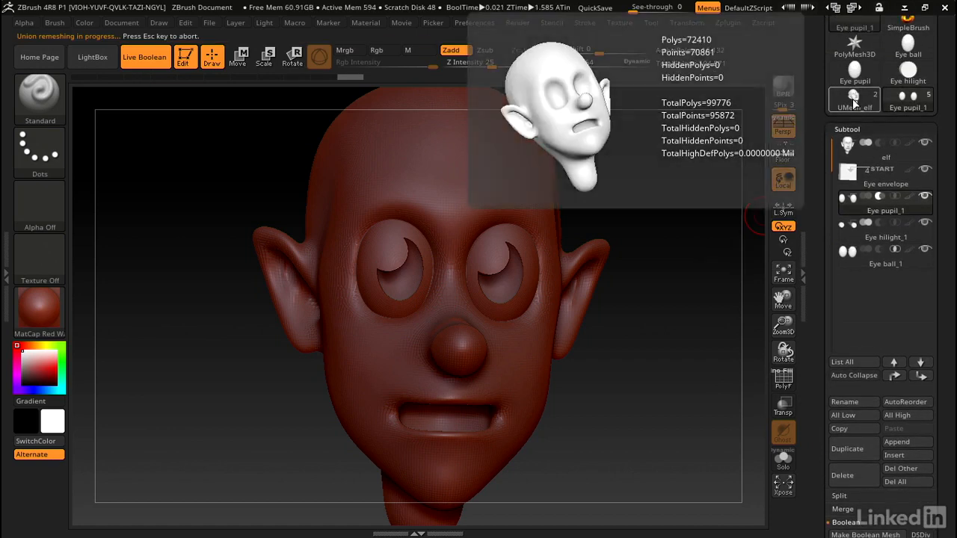
{"action": "left_click", "coordinate": [852, 99]}
{"action": "mouse_move", "coordinate": [871, 170]}
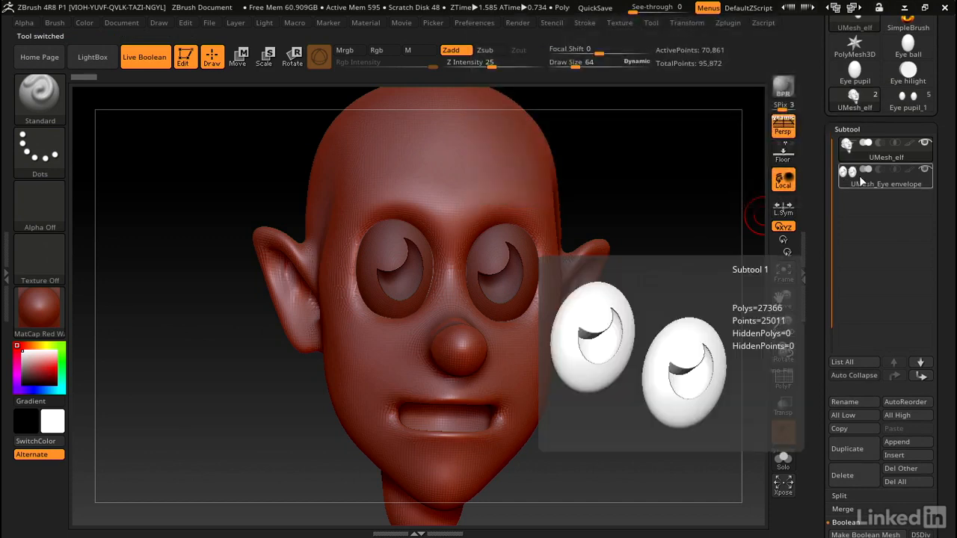
{"action": "mouse_move", "coordinate": [852, 148]}
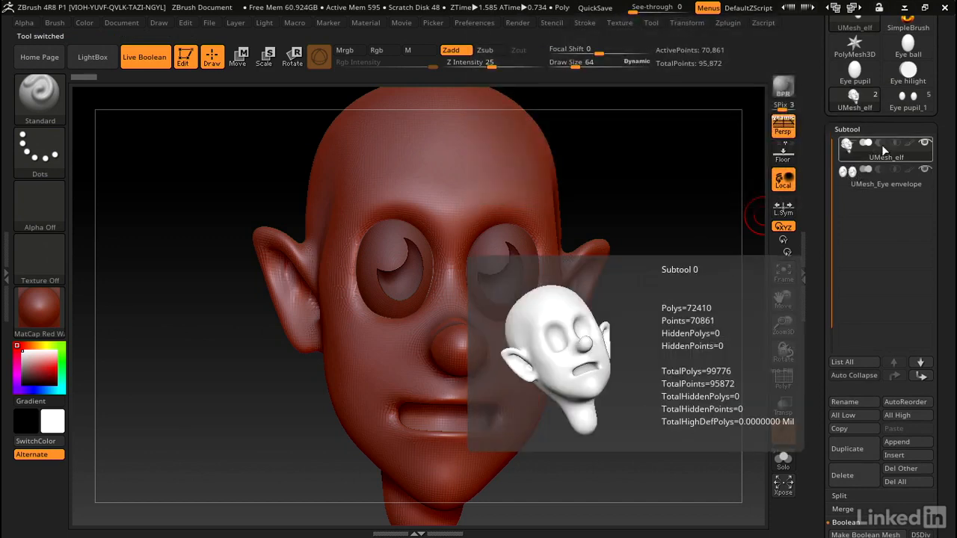
{"action": "left_click", "coordinate": [844, 180]}
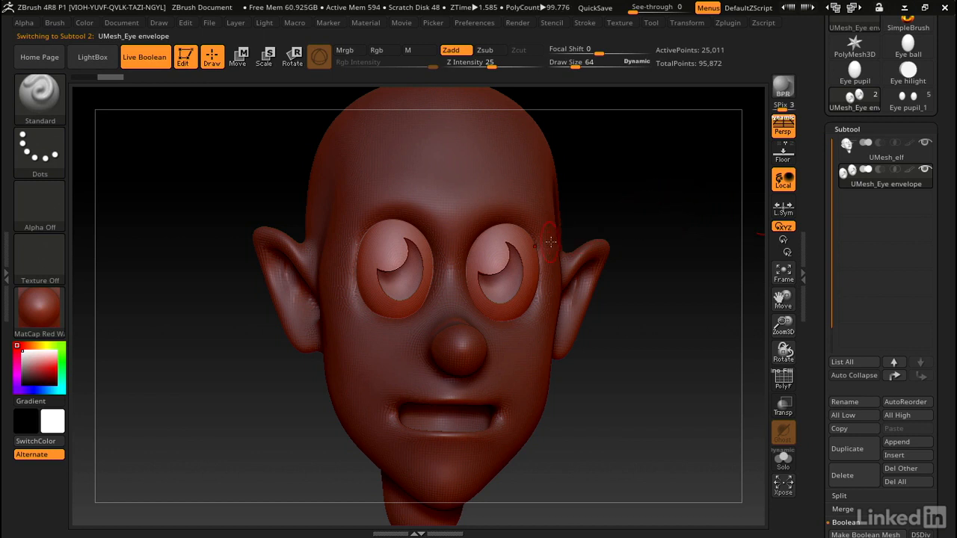
Step: Examine the eye mesh's topology and polygroups up close with PolyFrame on, and restore the framed view without PolyFrame
{"action": "key", "text": "shift+f"}
{"action": "right_click_drag", "start_coordinate": [536, 251], "coordinate": [666, 333], "text": "ctrl"}
{"action": "mouse_move", "coordinate": [389, 208]}
{"action": "right_mouse_down", "text": "ctrl"}
{"action": "mouse_move", "coordinate": [472, 235]}
{"action": "mouse_move", "coordinate": [531, 192]}
{"action": "mouse_move", "coordinate": [455, 254]}
{"action": "mouse_move", "coordinate": [436, 348]}
{"action": "mouse_move", "coordinate": [460, 176]}
{"action": "mouse_move", "coordinate": [433, 249]}
{"action": "mouse_move", "coordinate": [470, 199]}
{"action": "mouse_move", "coordinate": [381, 188]}
{"action": "mouse_move", "coordinate": [373, 149]}
{"action": "right_mouse_up", "text": "ctrl"}
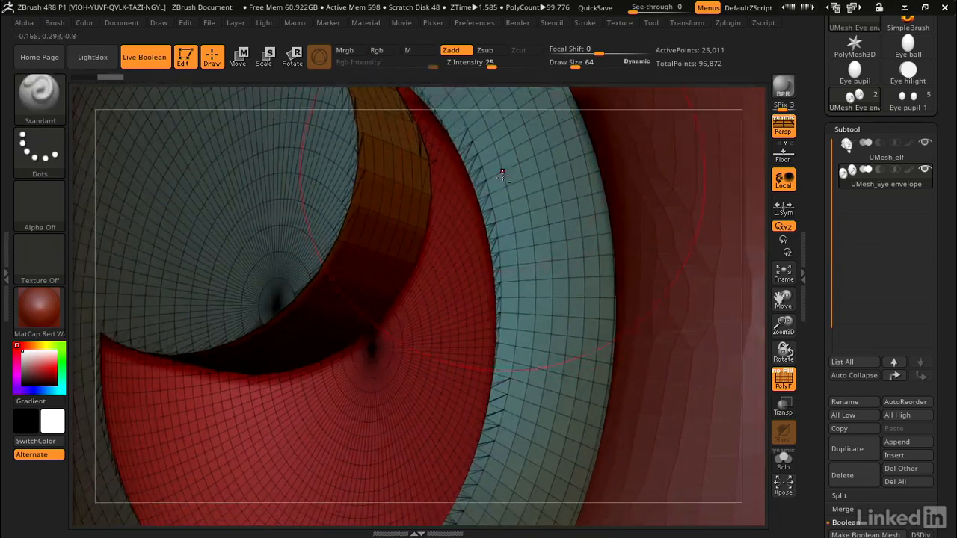
{"action": "right_click_drag", "start_coordinate": [346, 237], "coordinate": [401, 182]}
{"action": "key", "text": "f"}
{"action": "key", "text": "shift+f"}
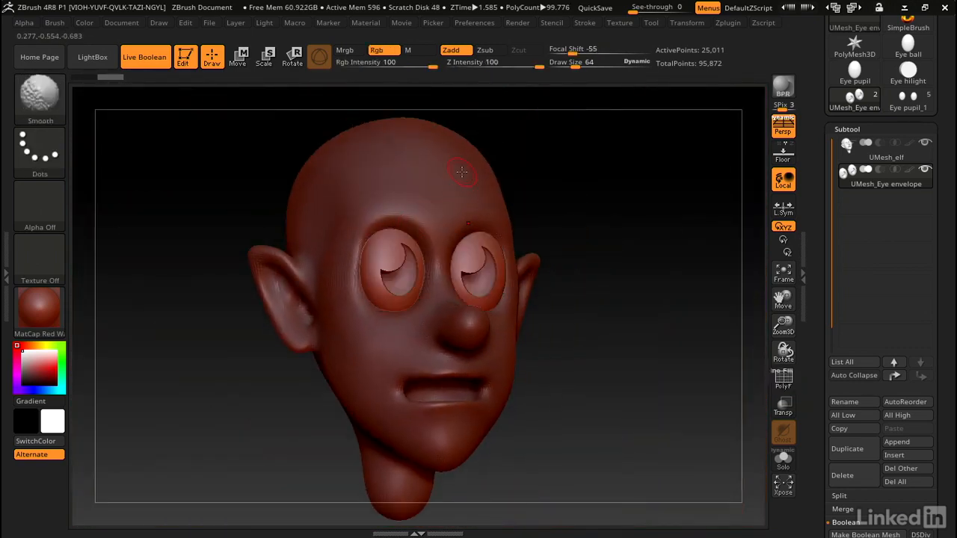